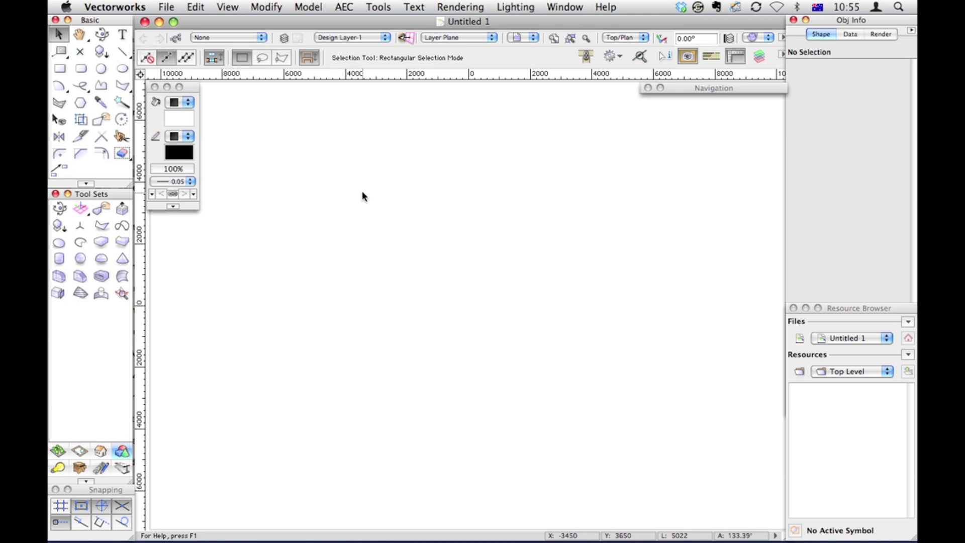
Step: Open the document's Units settings
right_click(363, 192)
left_click(279, 116)
left_click(173, 7)
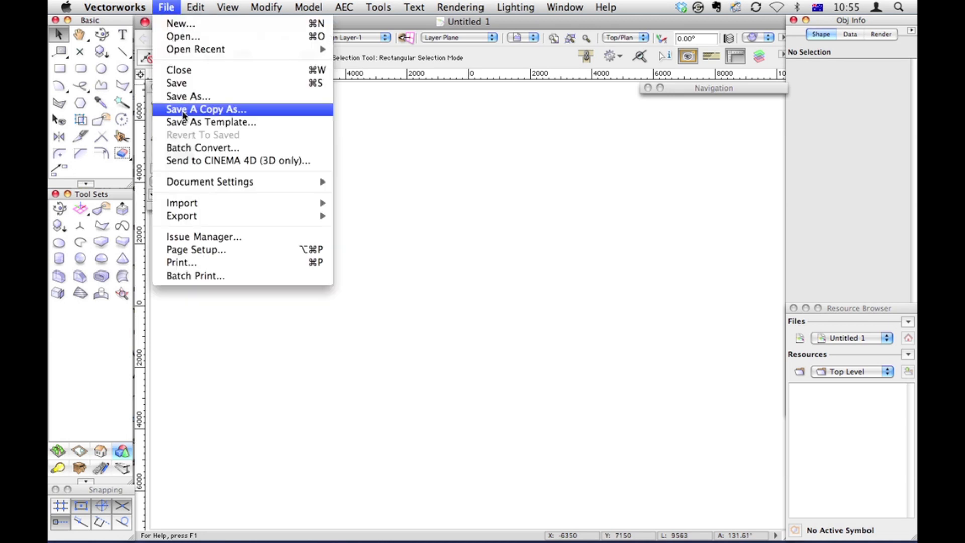
mouse_move(180, 181)
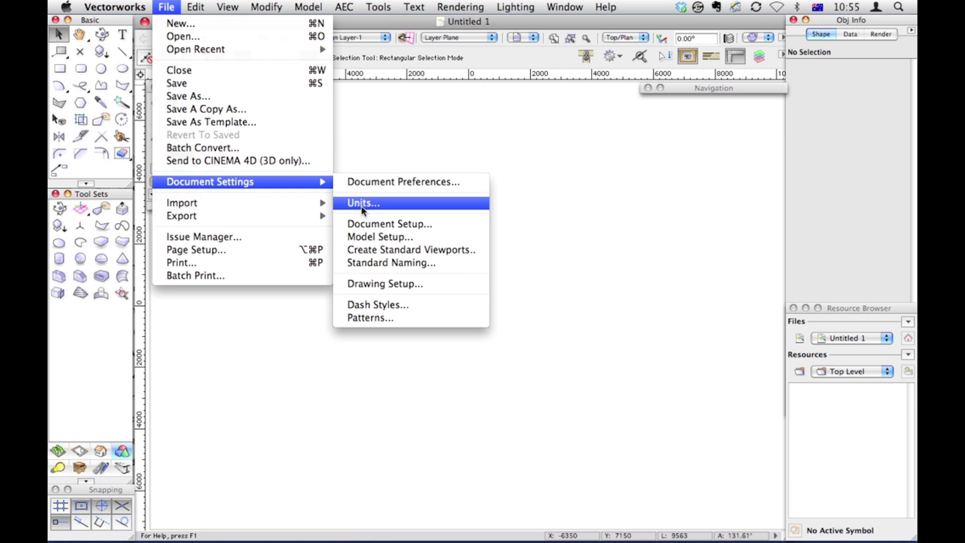
right_click(371, 180)
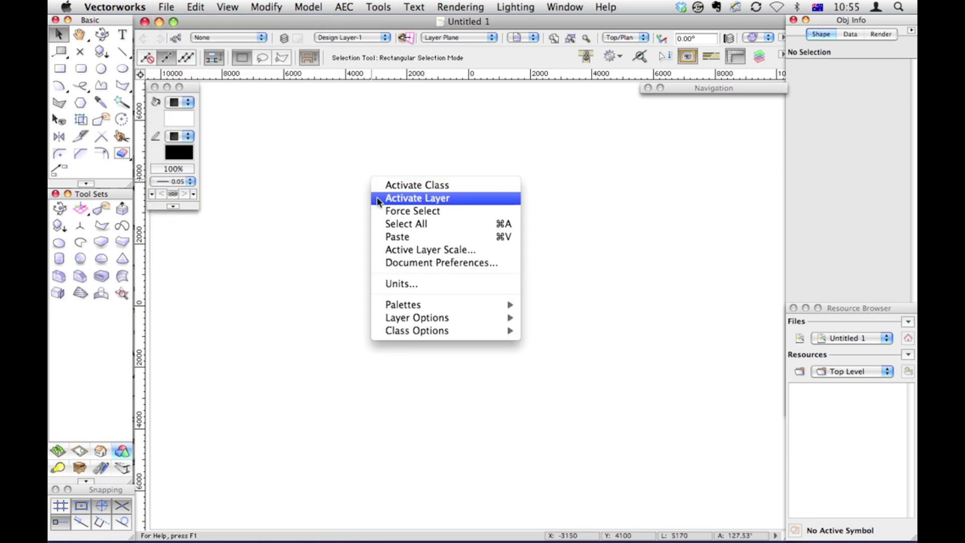
left_click(385, 285)
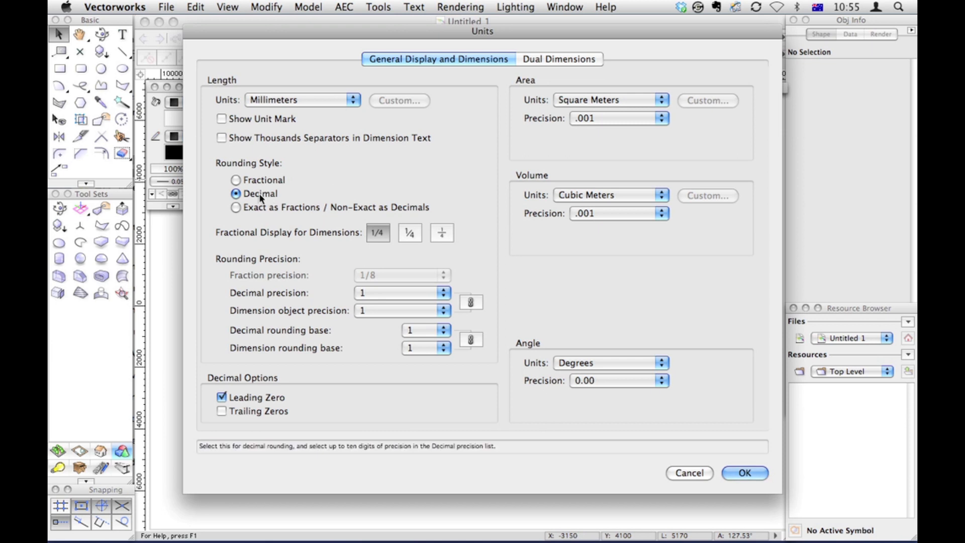
Step: Examine the available decimal precision and dimension object precision options for length
left_click(387, 295)
left_click(387, 294)
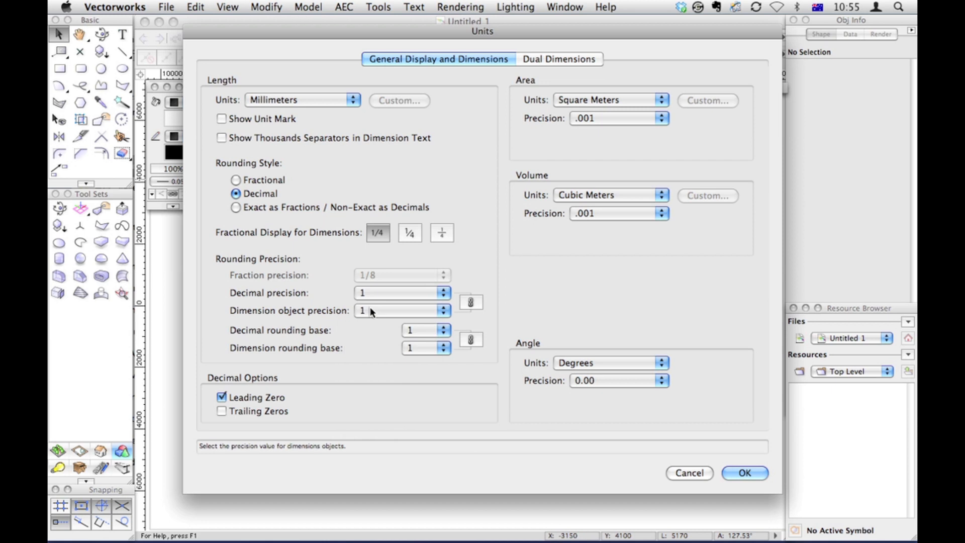
left_click(370, 311)
left_click(370, 310)
Step: Switch the length units to Meters with a dimension object precision of .001
left_click(316, 100)
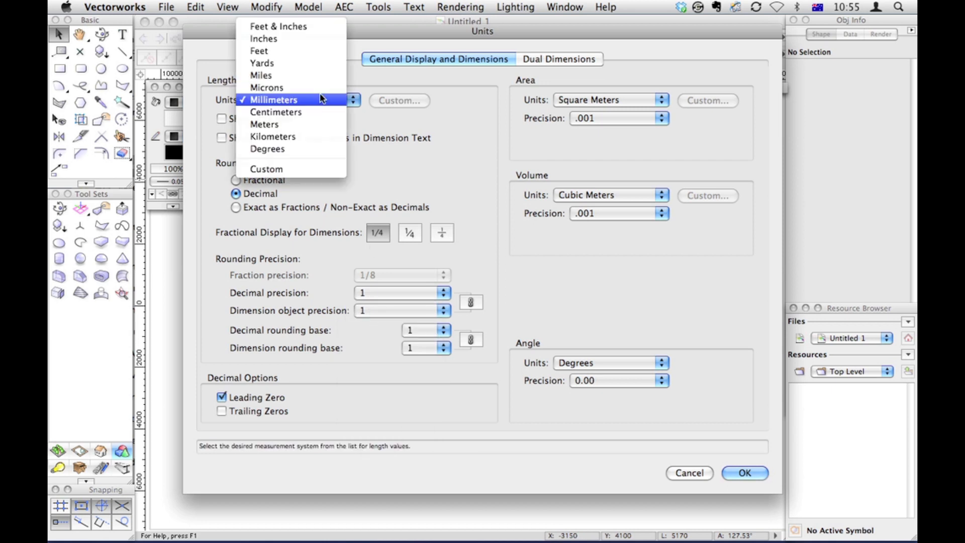
left_click(294, 125)
left_click(396, 311)
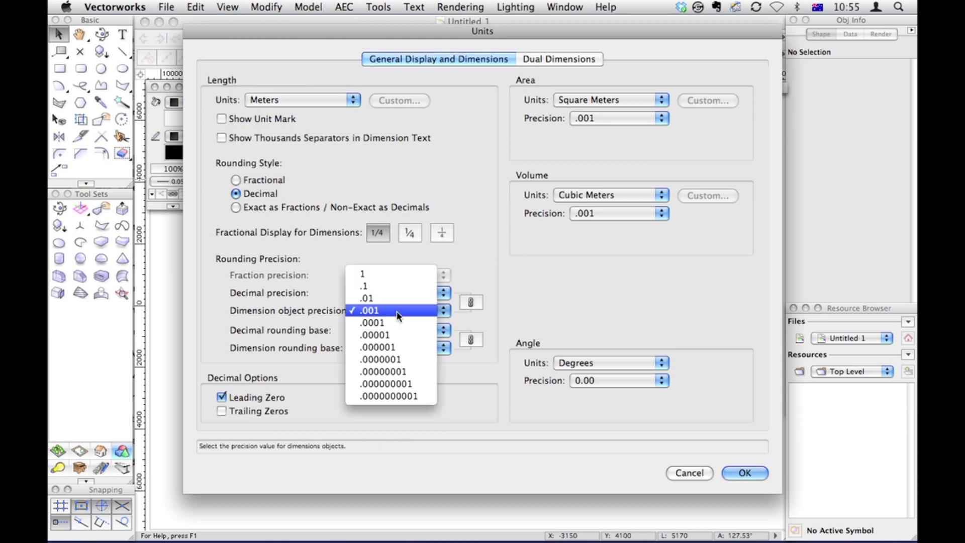
left_click(396, 312)
Step: Set the decimal and dimension rounding bases to 5, and return the decimal rounding base to 1
left_click(420, 330)
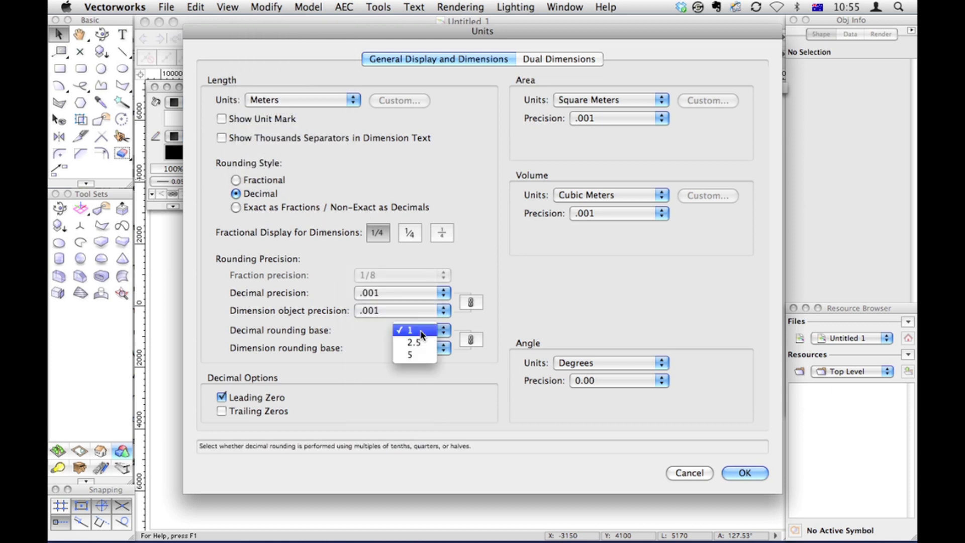
left_click(419, 355)
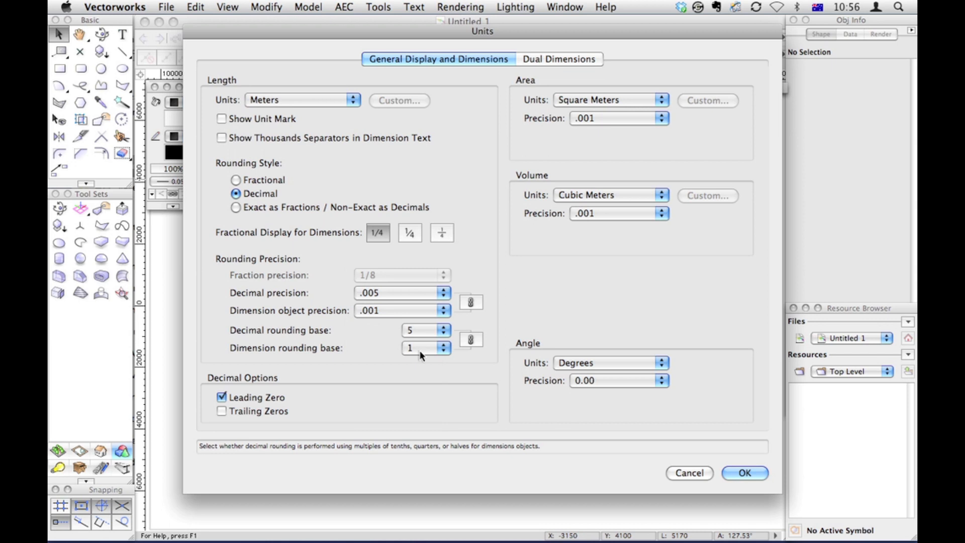
left_click(420, 349)
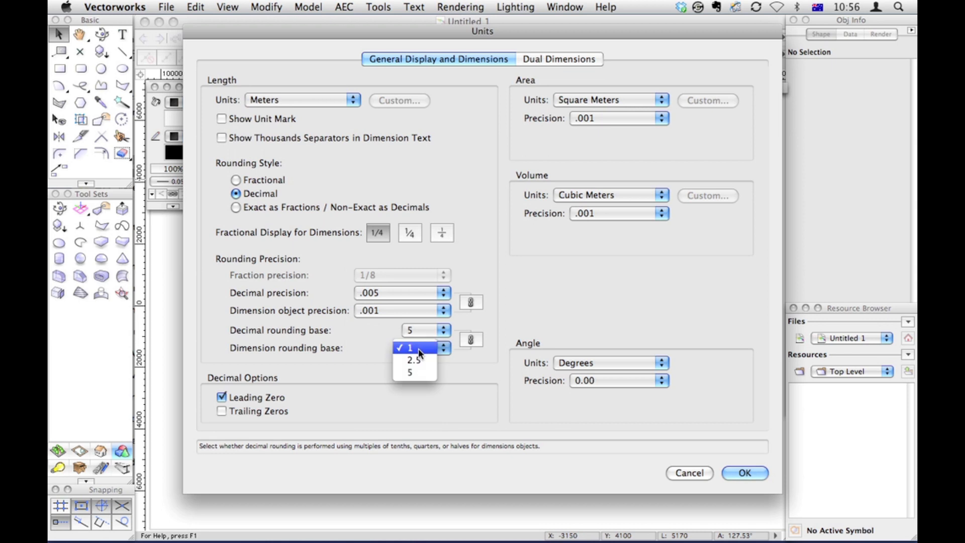
left_click(417, 373)
left_click(416, 329)
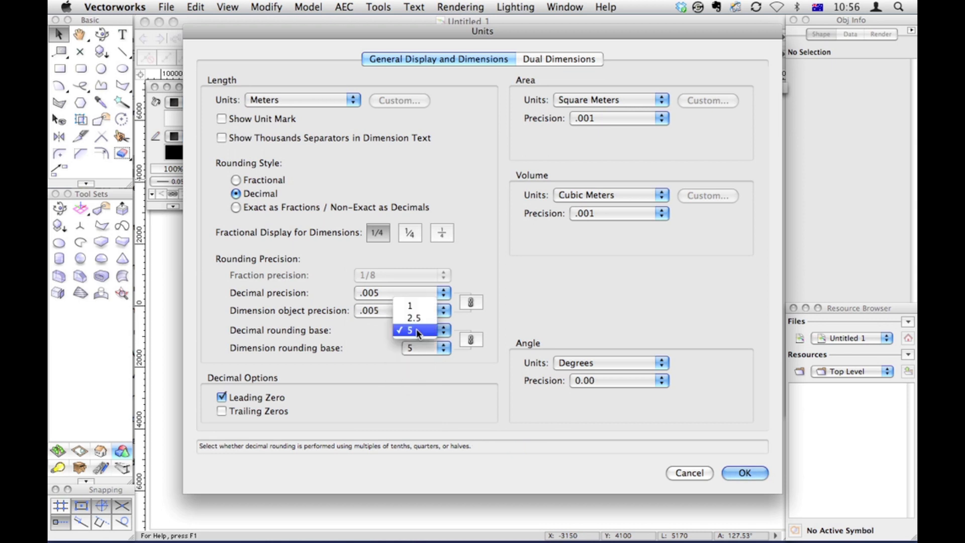
left_click(419, 307)
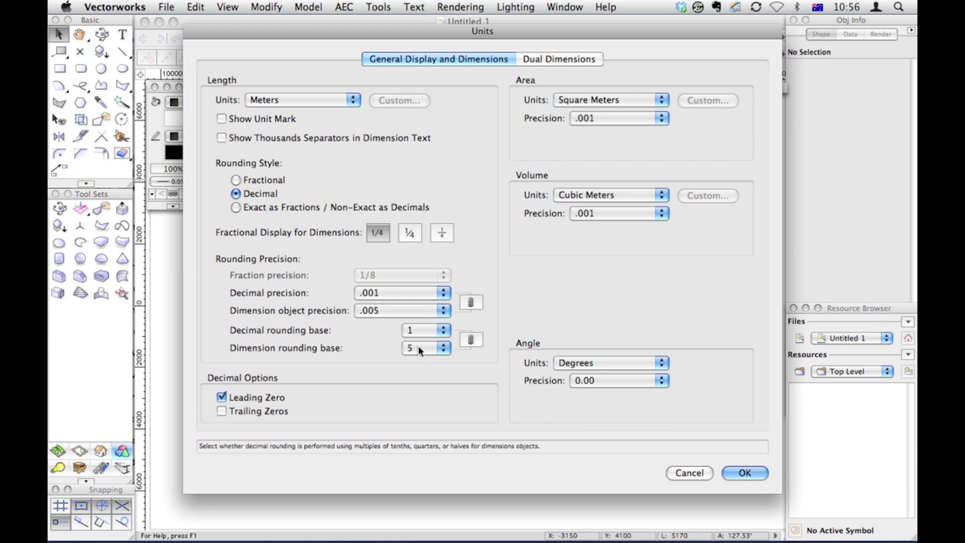
Step: Switch the length units to Feet & Inches with Fractional rounding and a fraction precision of 1/2
left_click(327, 100)
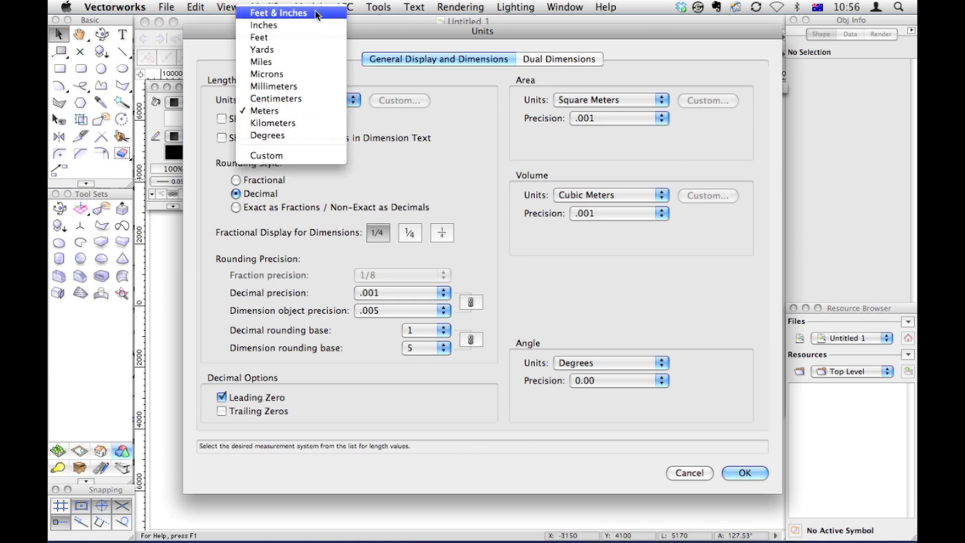
left_click(322, 10)
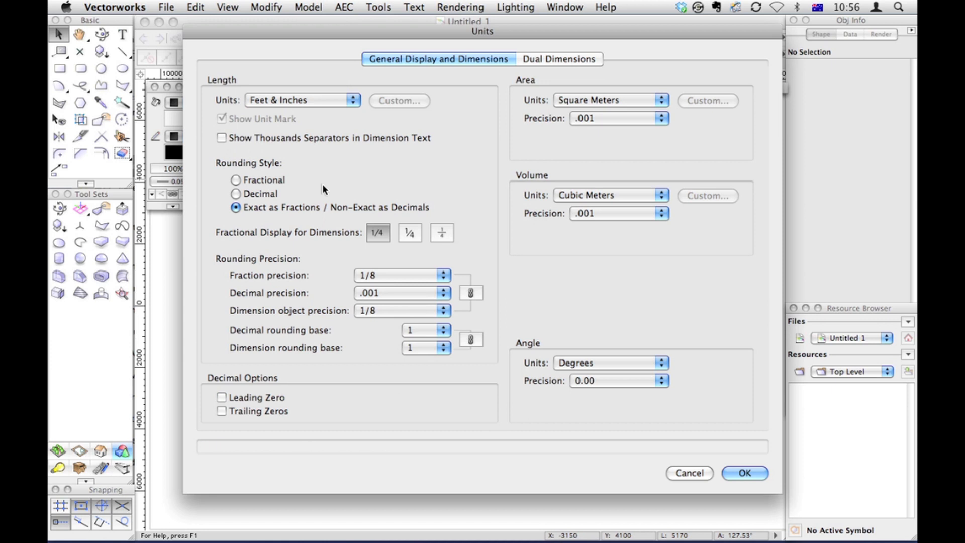
left_click(245, 193)
left_click(248, 180)
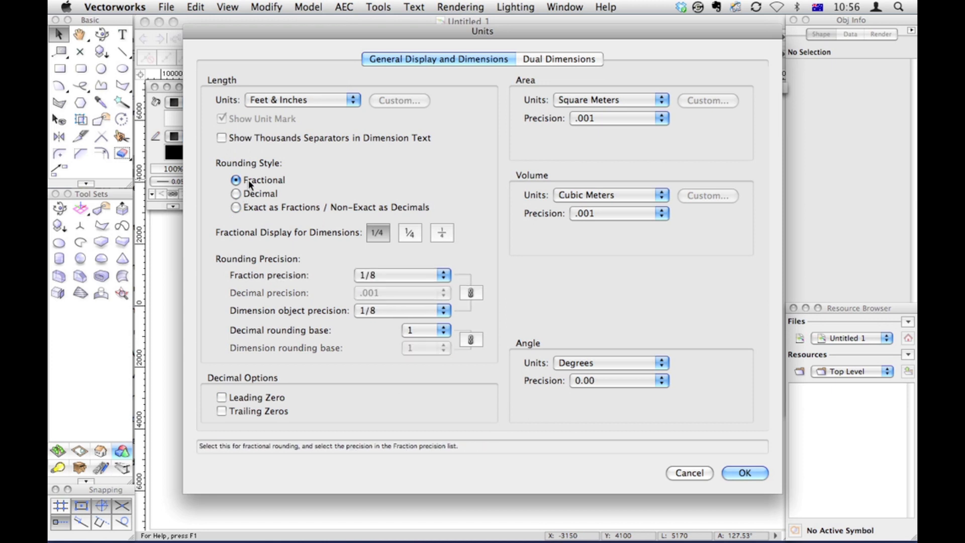
left_click(388, 274)
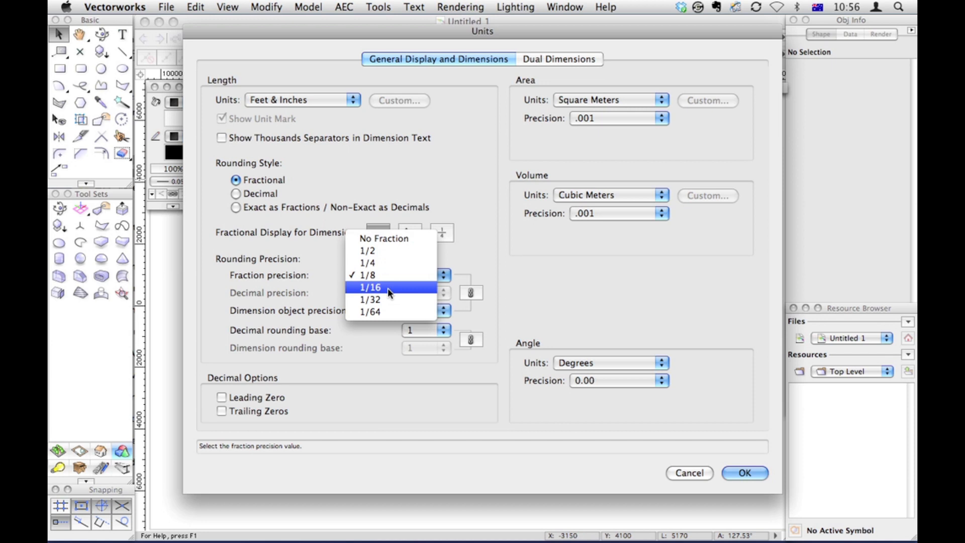
left_click(370, 254)
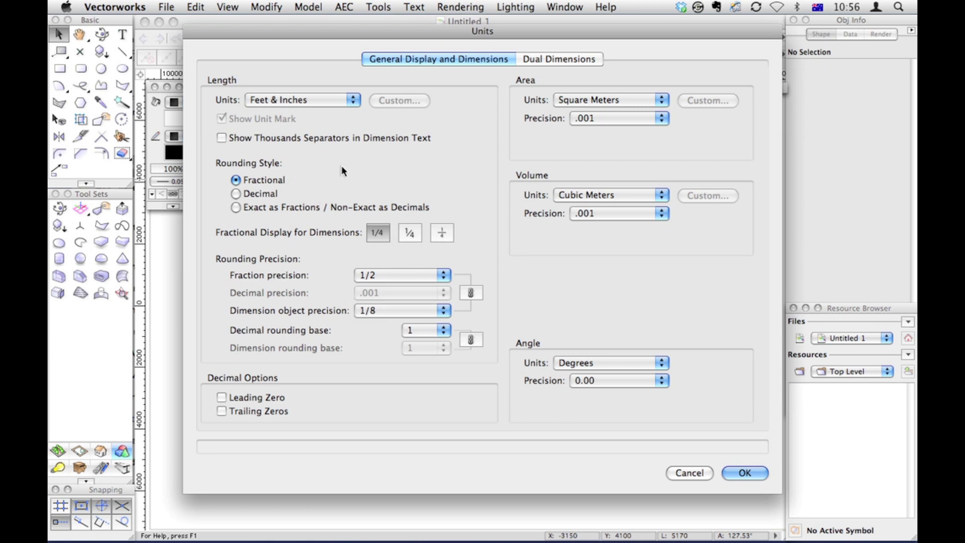
Step: Set the length units to Millimeters
left_click(313, 99)
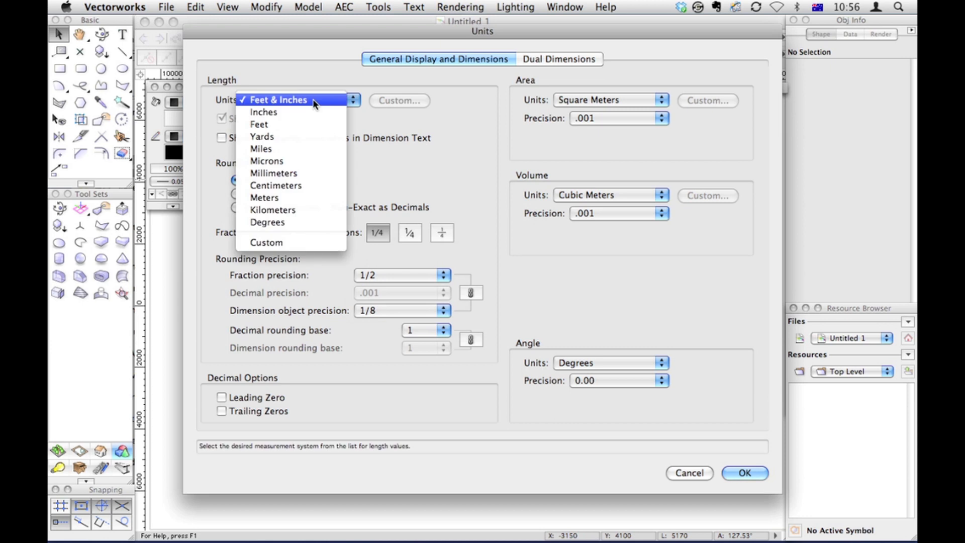
left_click(297, 175)
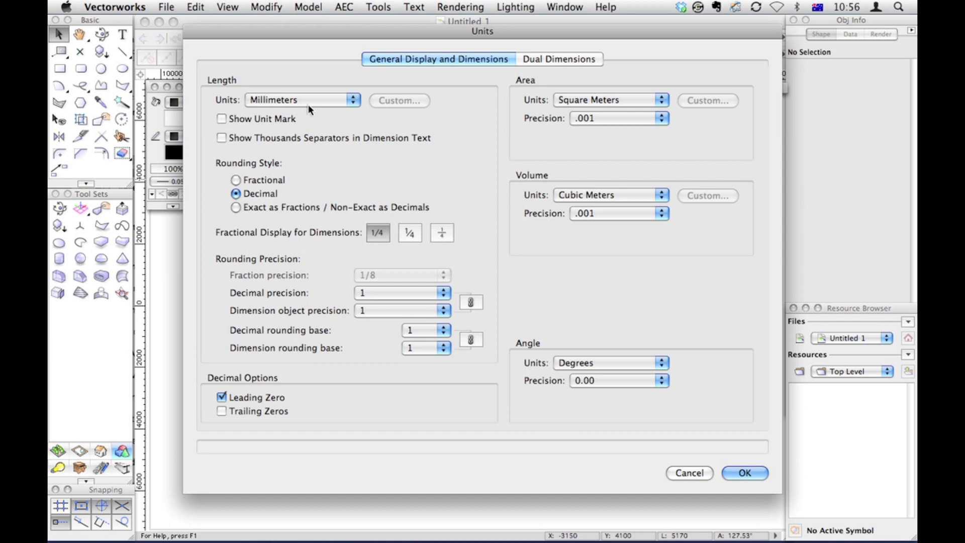
Step: Change the area units to Square Feet, and return them to Square Meters
left_click(582, 101)
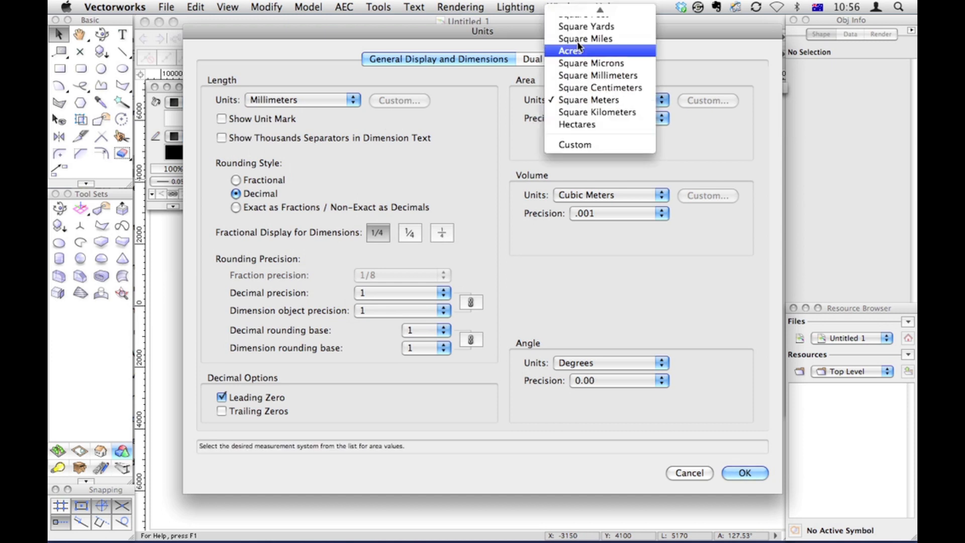
left_click(590, 23)
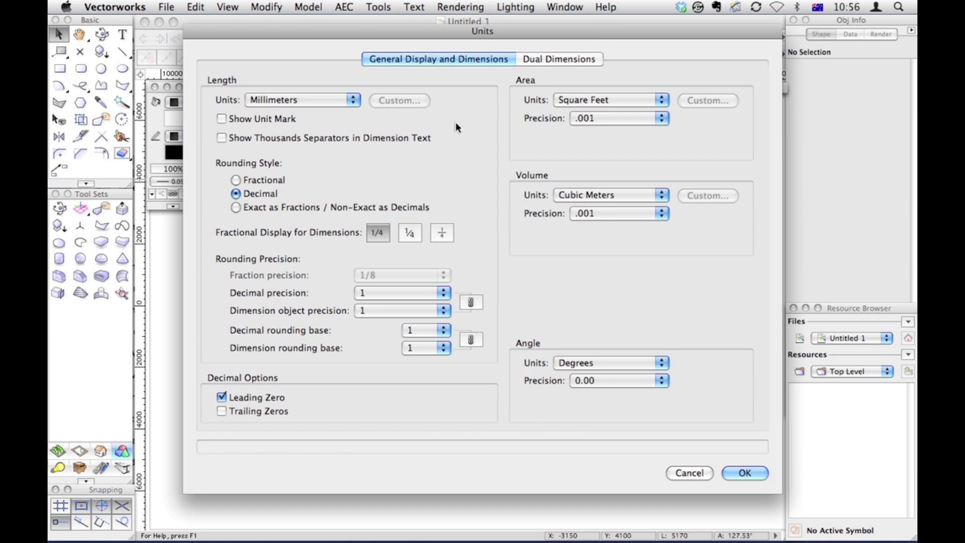
left_click(590, 100)
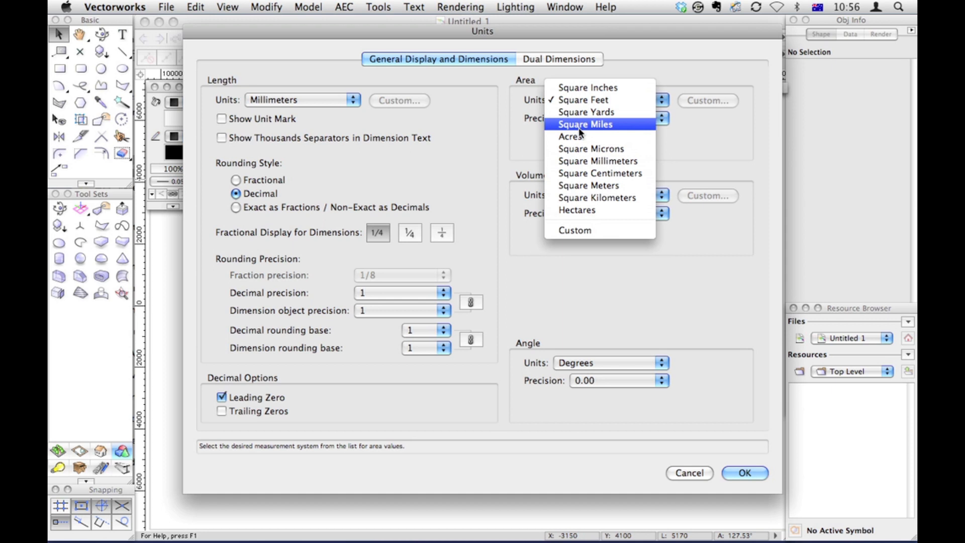
left_click(584, 184)
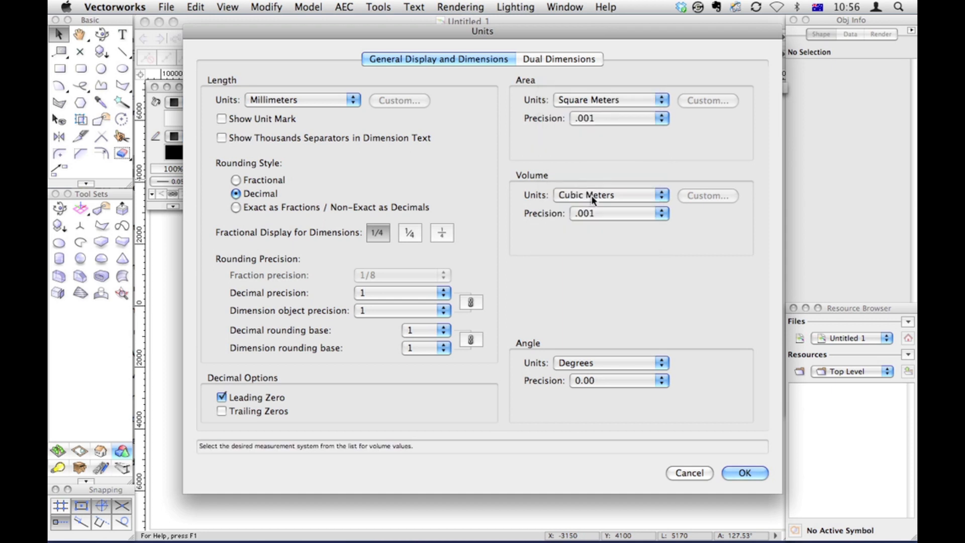
Step: Compare the dual dimension unit settings with the general display and dimension settings
left_click(546, 59)
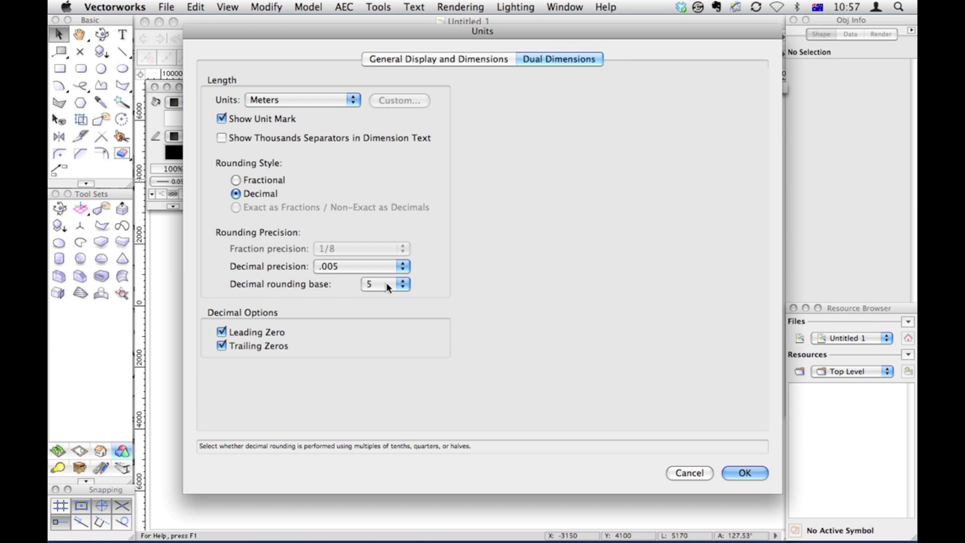
left_click(450, 63)
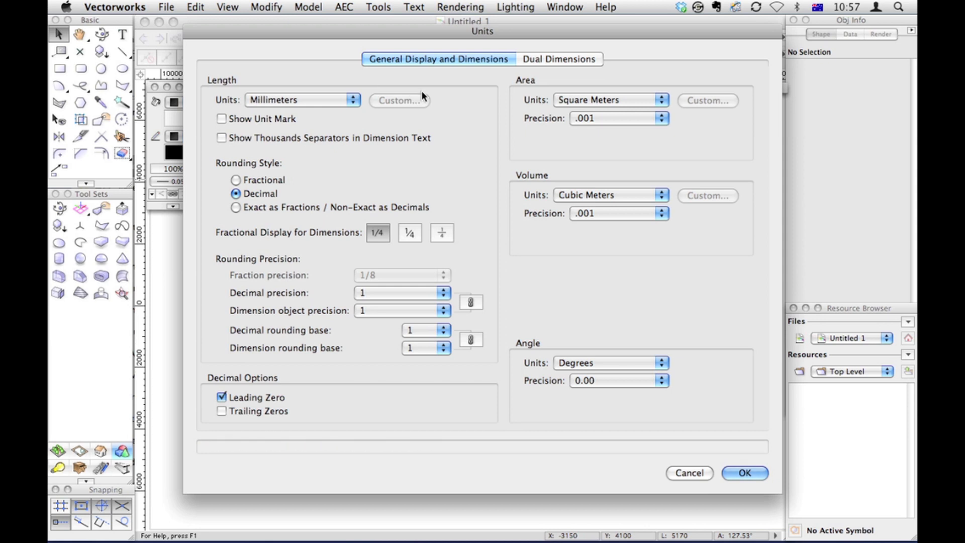
left_click(547, 62)
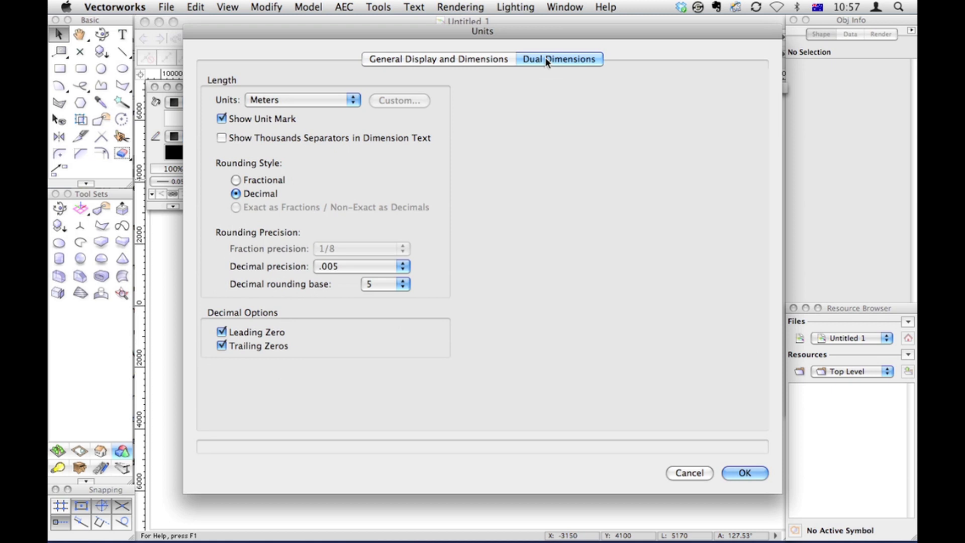
left_click(459, 60)
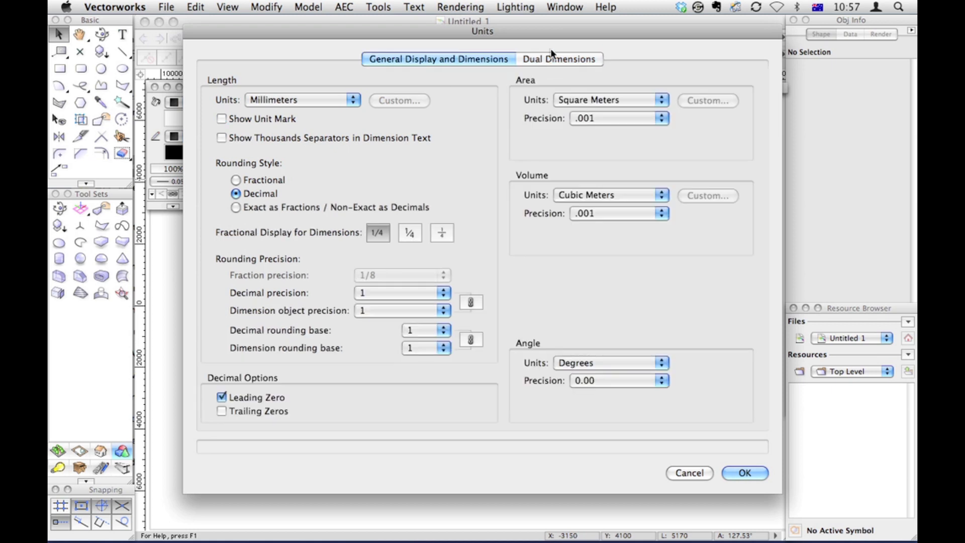
left_click(543, 63)
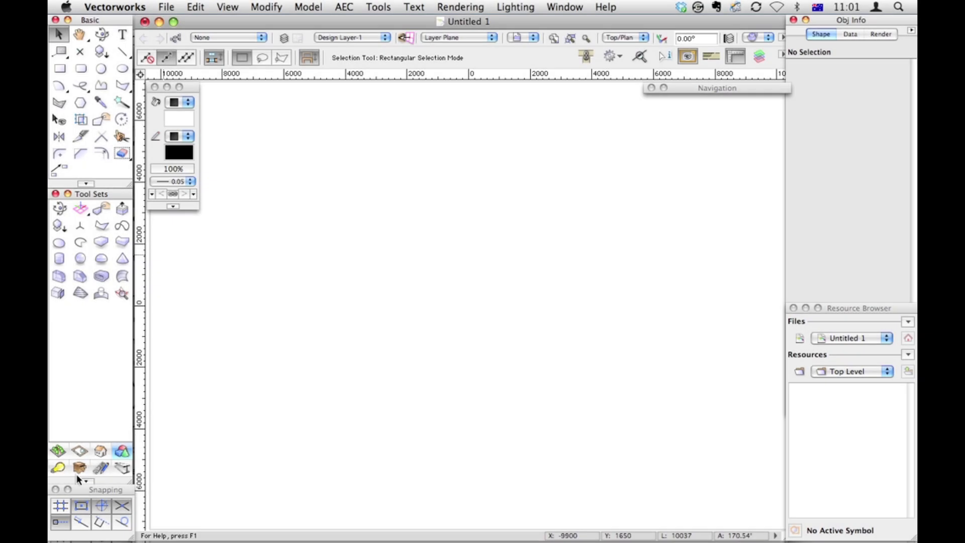
Step: Place a horizontal constrained linear dimension about 3818 mm long in the empty drawing, with its dimension line above the measured points
left_click(101, 468)
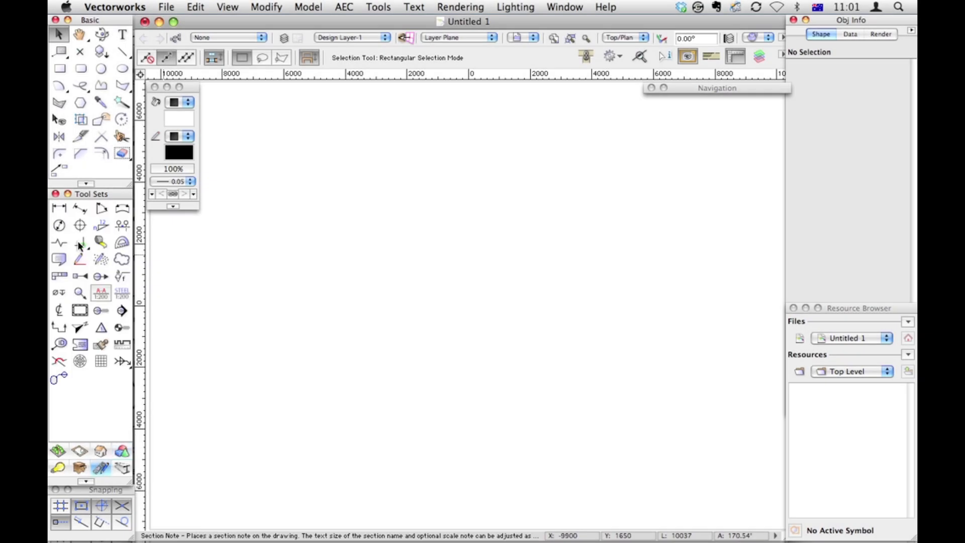
left_click(301, 296)
left_click(418, 296)
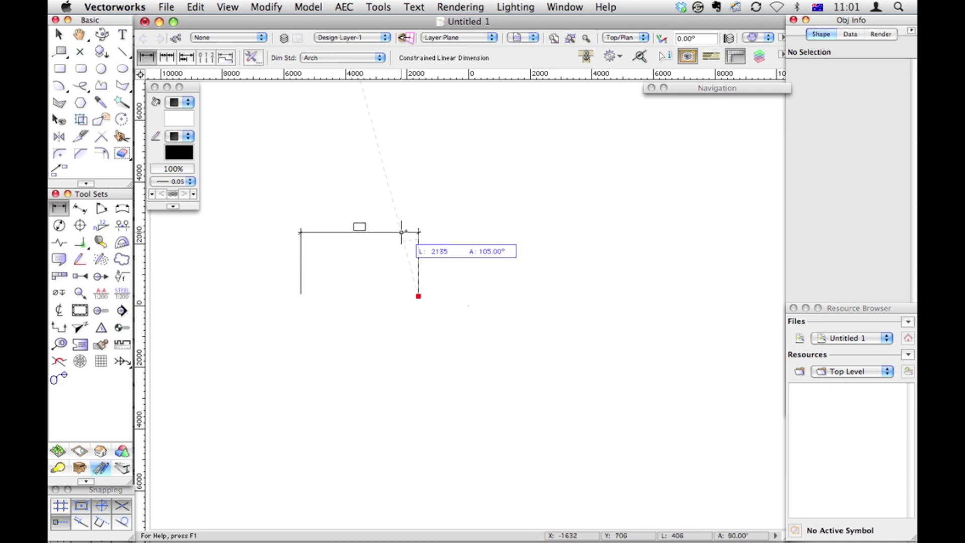
left_click(403, 227)
scroll(357, 248, "up", 2)
scroll(356, 247, "up", 1)
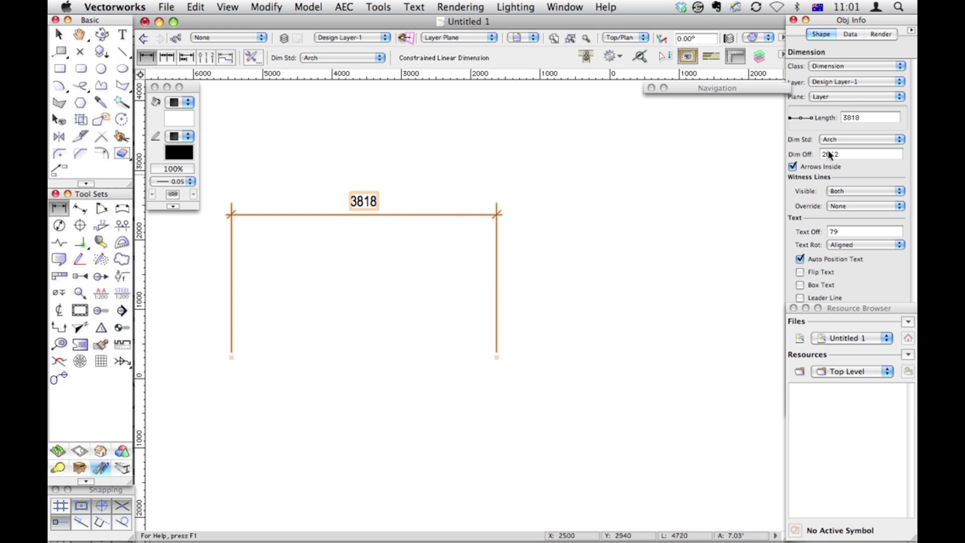
Step: Change the selected dimension's standard to ASME, DIN and finally JIS
left_click(840, 139)
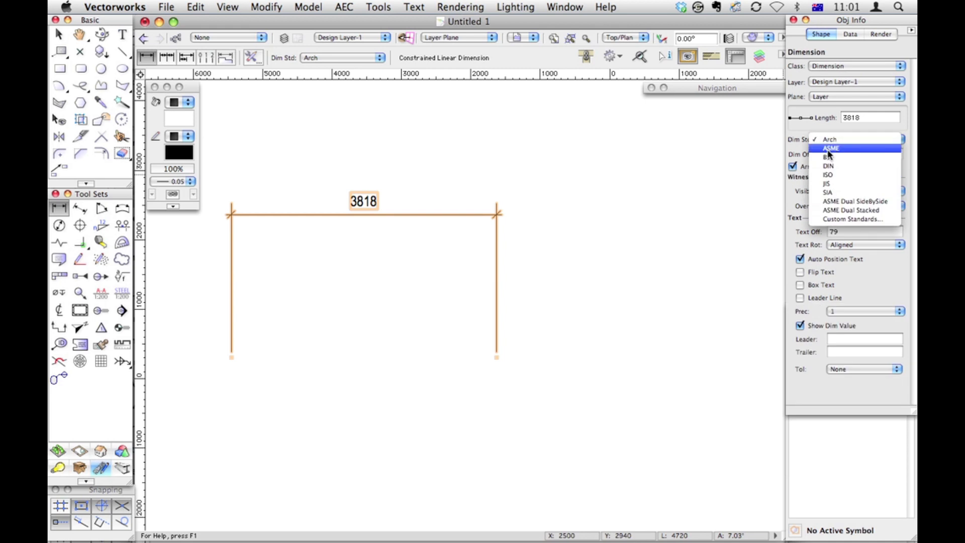
left_click(831, 149)
left_click(830, 147)
left_click(830, 156)
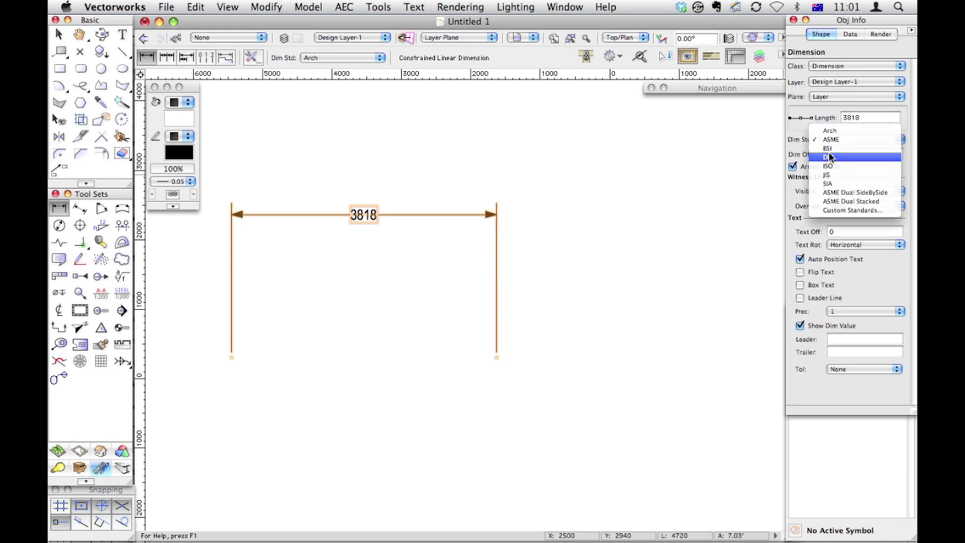
left_click(830, 139)
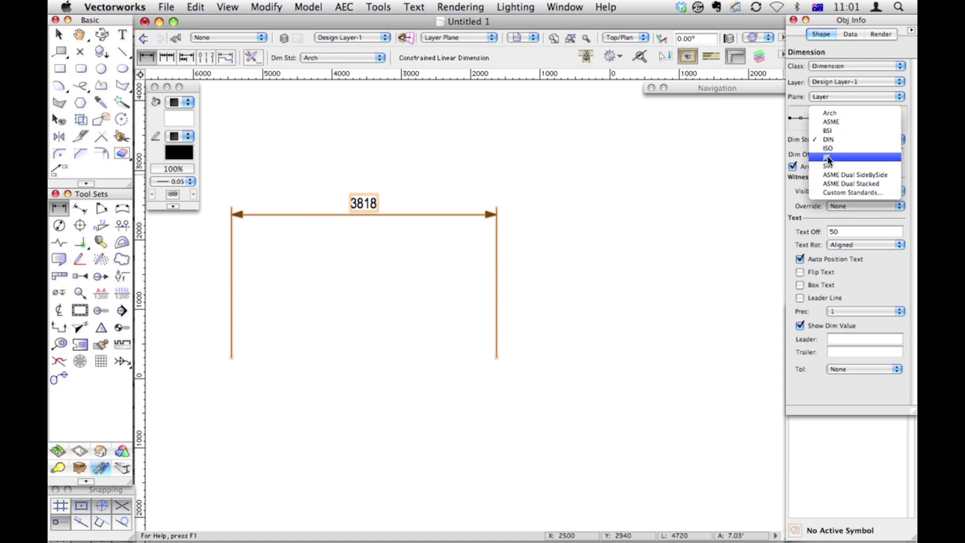
left_click(828, 157)
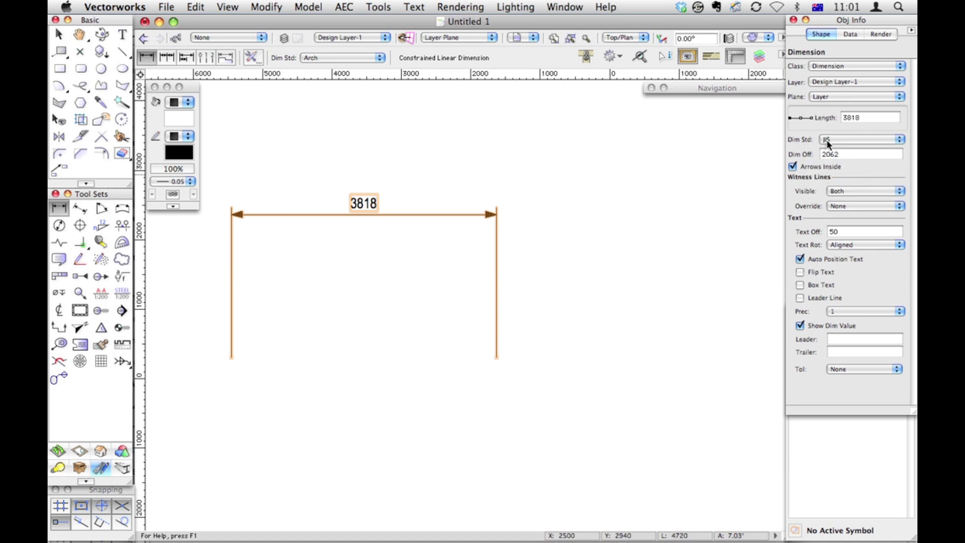
Step: Set the selected dimension's standard to Arch and review the standards available to the linear dimension tool, keeping Arch
left_click(830, 140)
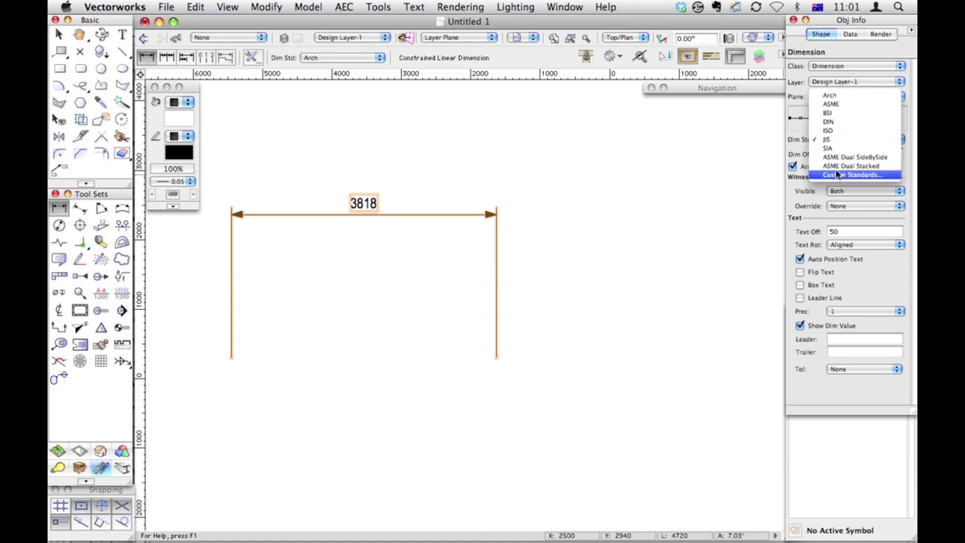
left_click(836, 95)
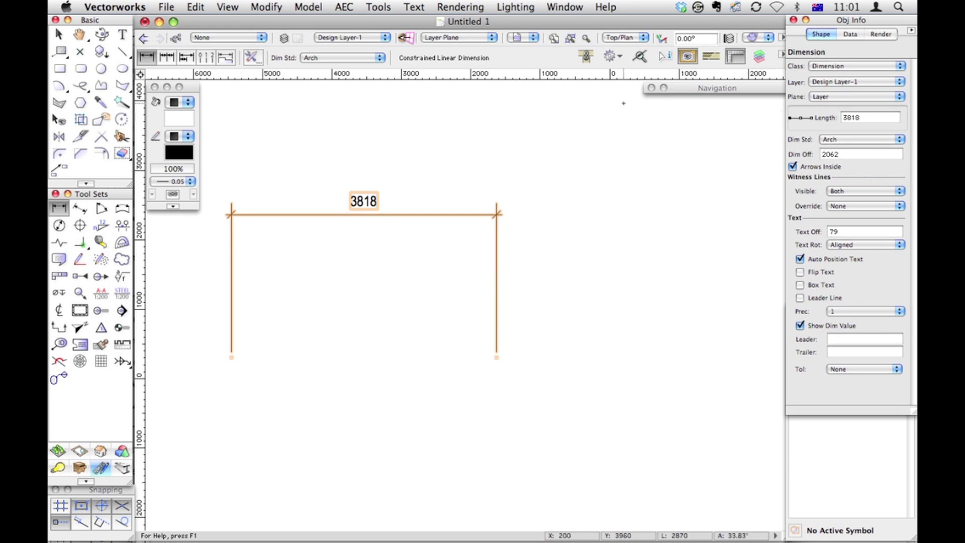
left_click(364, 60)
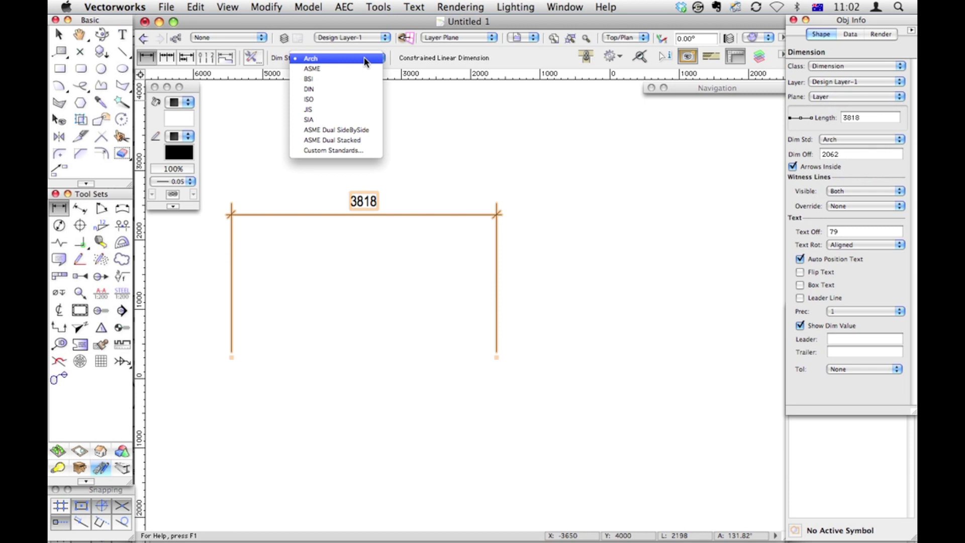
left_click(335, 61)
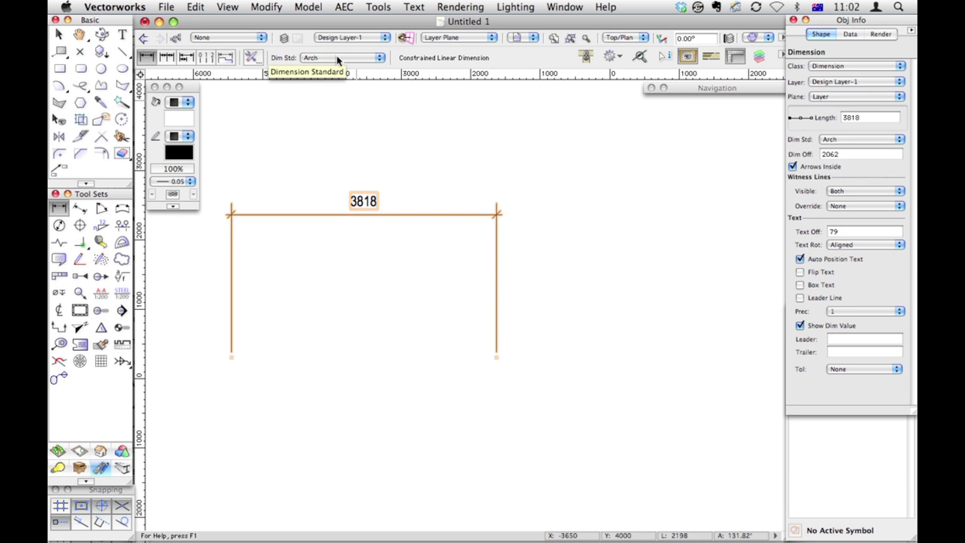
Step: Create a new custom dimension standard named Plans
left_click(338, 58)
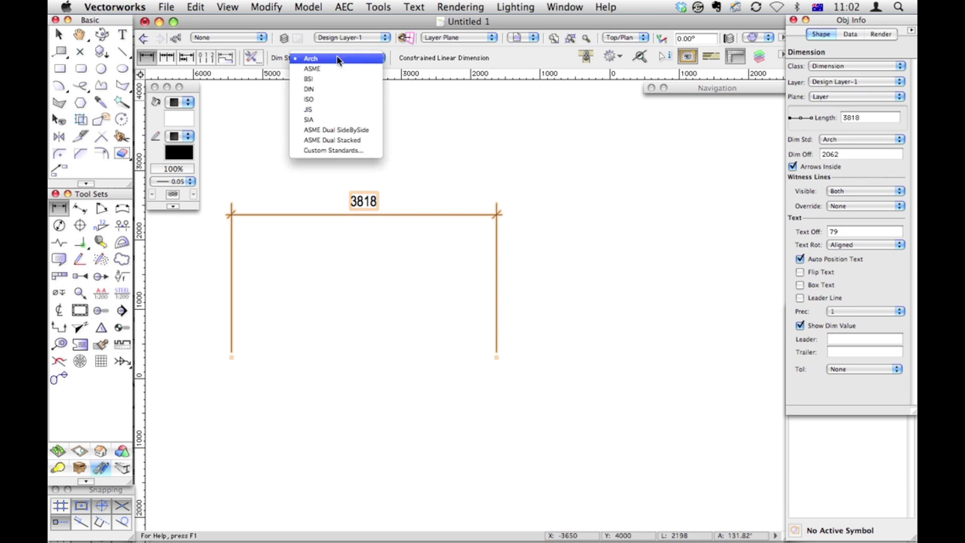
left_click(351, 152)
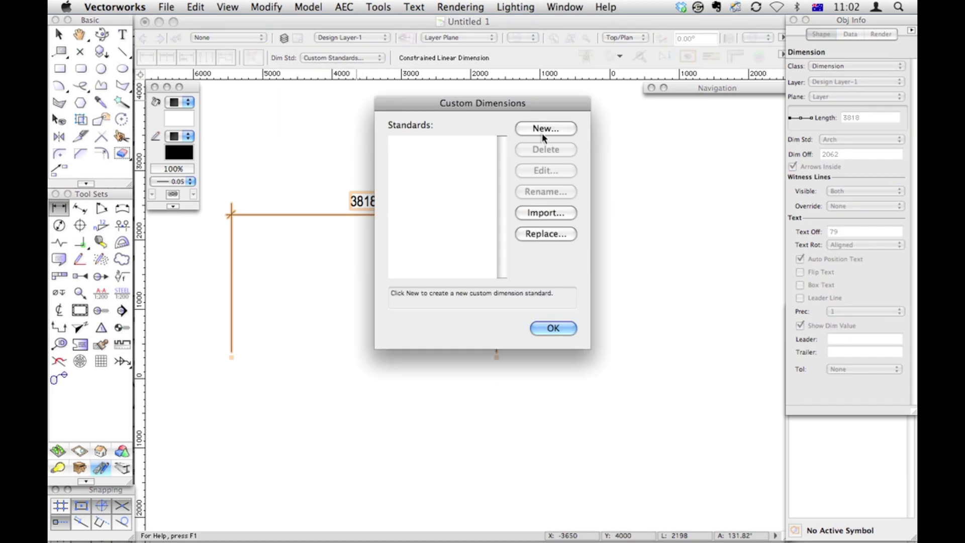
left_click(542, 132)
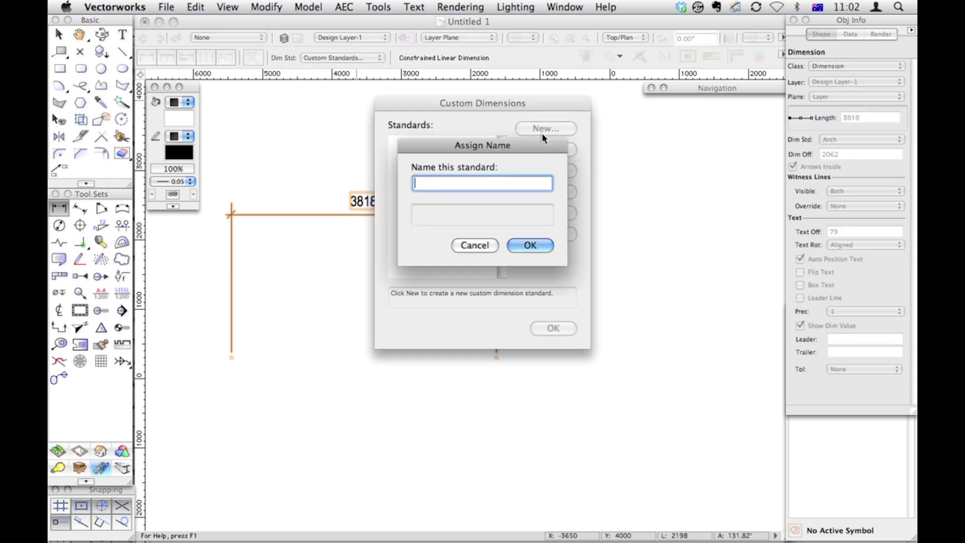
type("Plans")
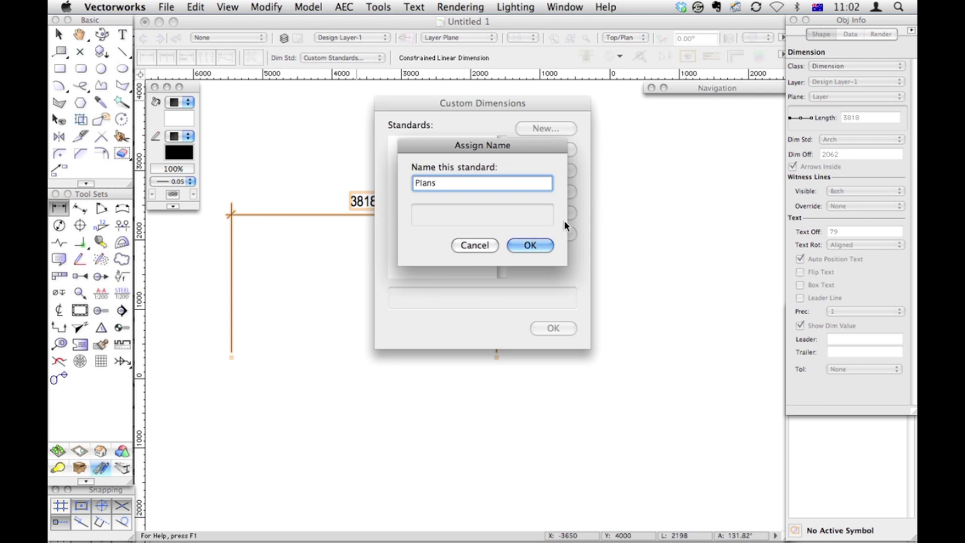
left_click(528, 246)
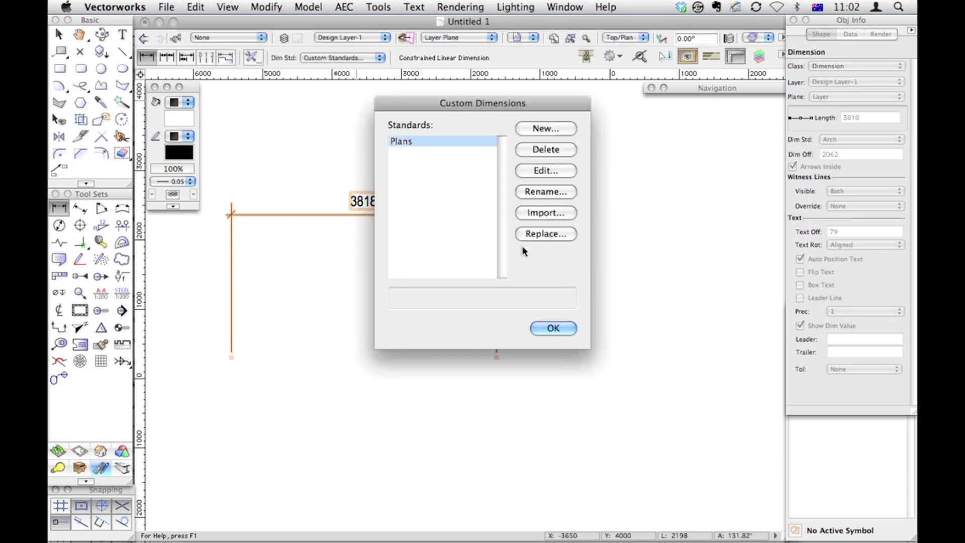
Step: Edit the Plans standard, setting the text-to-dimension-line distance to .01 mm and the next two linear dimension distances to 1.5 and 3 mm
left_click(546, 171)
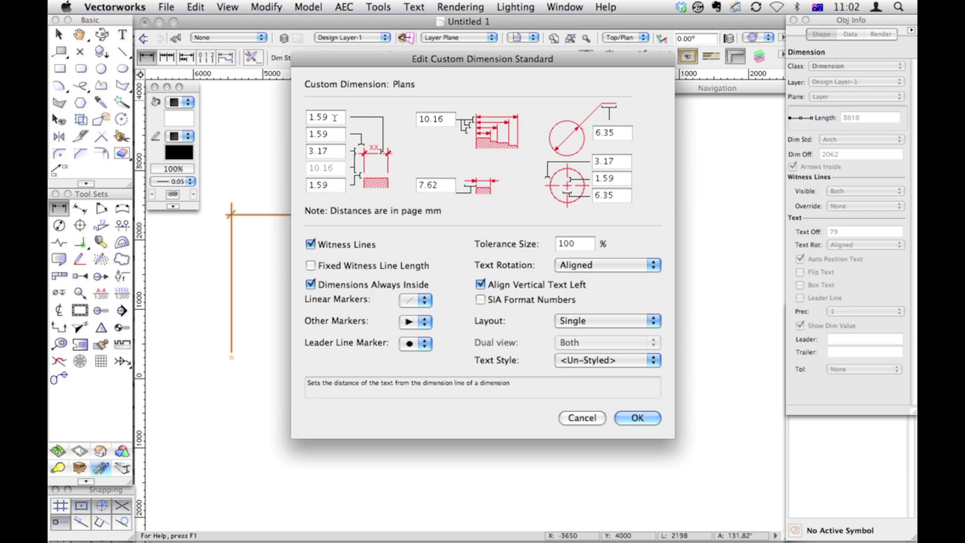
type(".00")
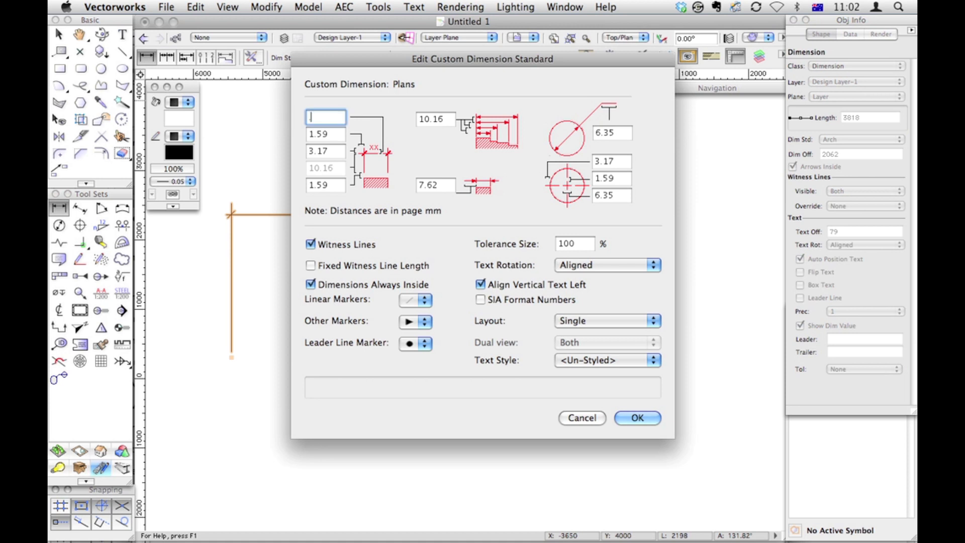
key("BackSpace")
type("1")
key("Tab")
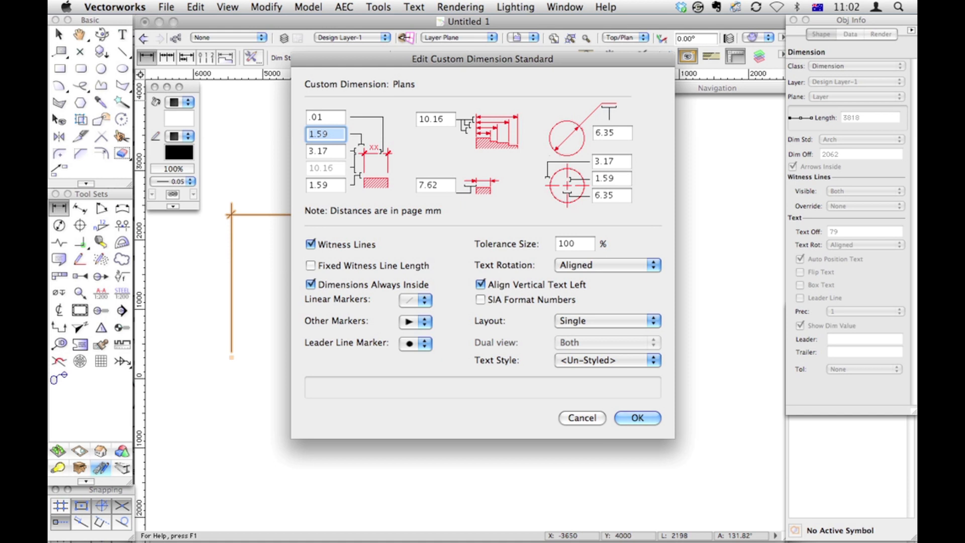
type("1.5")
key("Tab")
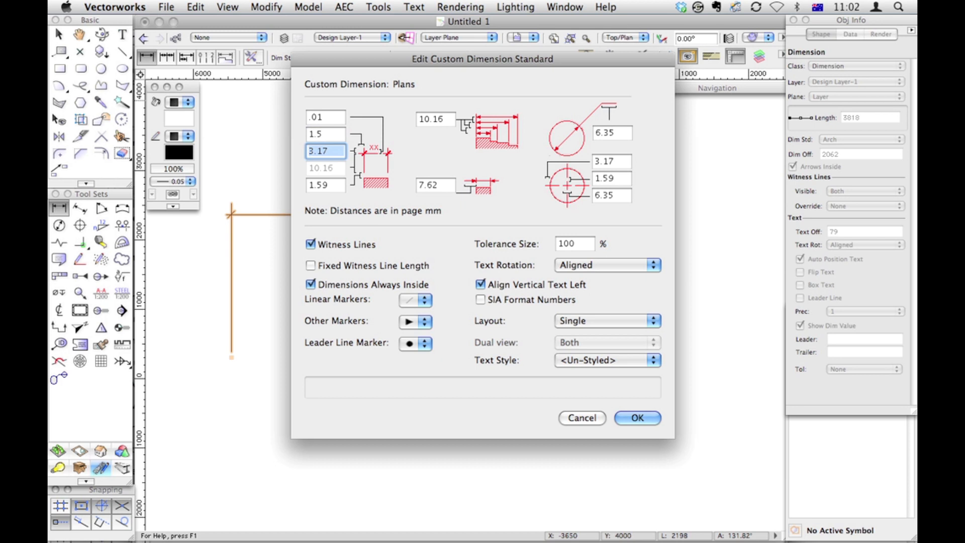
type("3")
key("Tab")
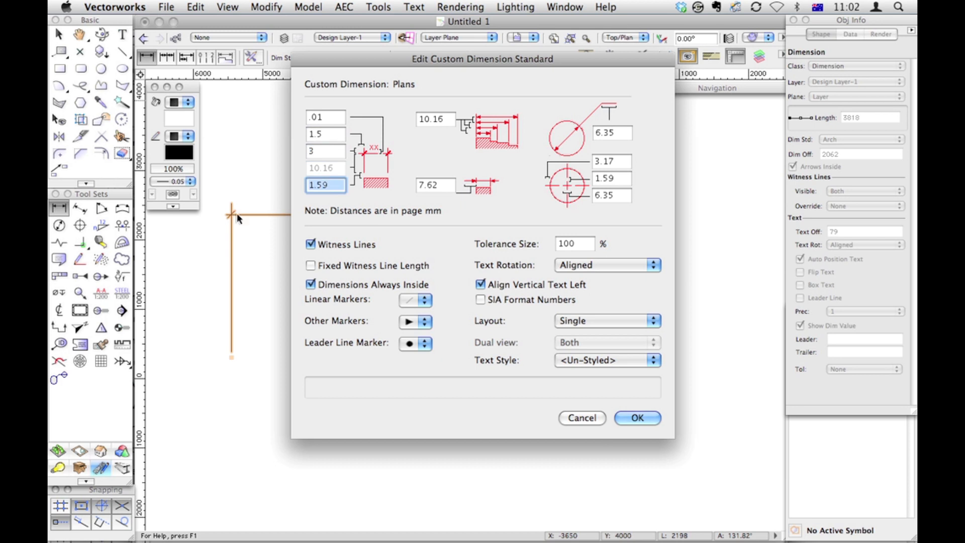
Step: Enable fixed witness line length in the Plans standard and set that length to 6 mm
left_click(311, 265)
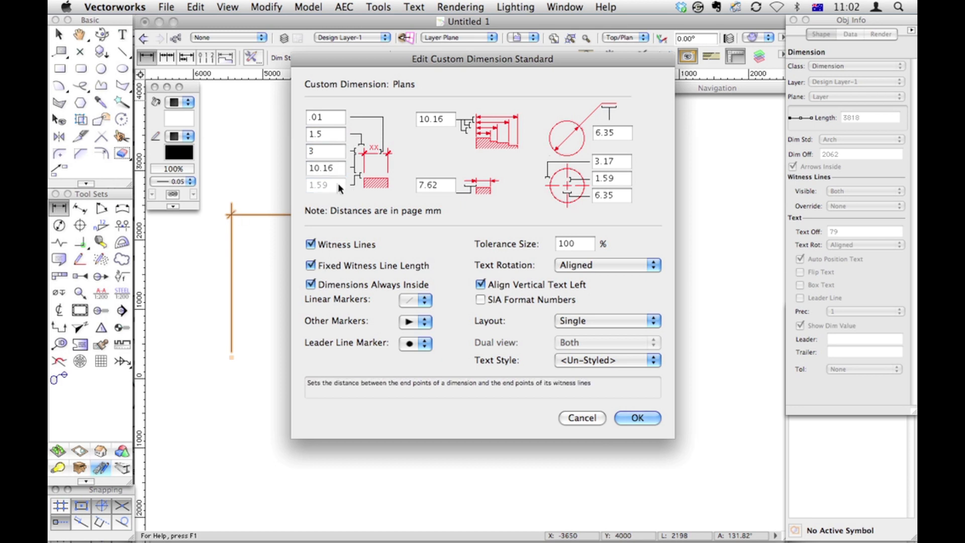
double_click(331, 169)
type("6")
key("Tab")
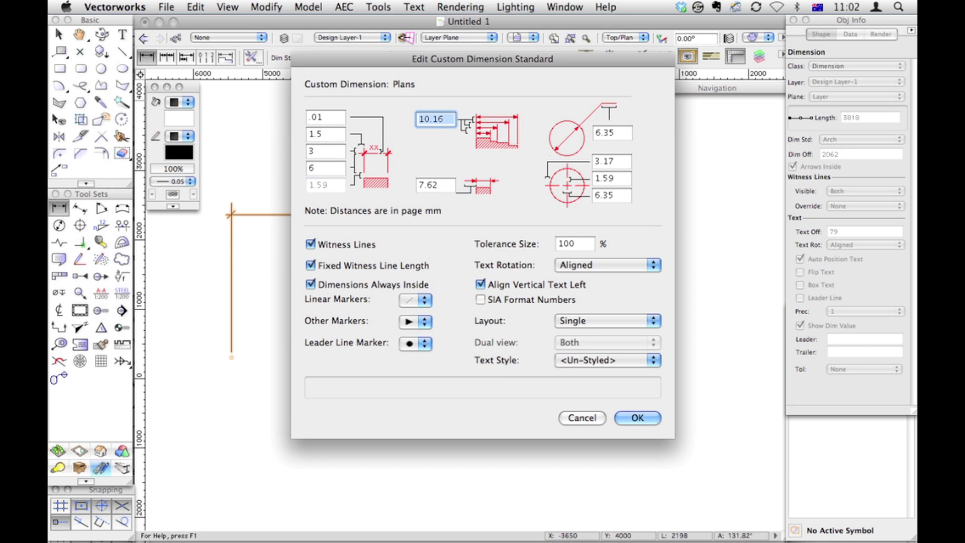
Step: Set the stacked dimension spacing to 7 mm, the outside-arrow line length to 6 mm and the circle leader shoulder to 6 mm
type("7")
key("Tab")
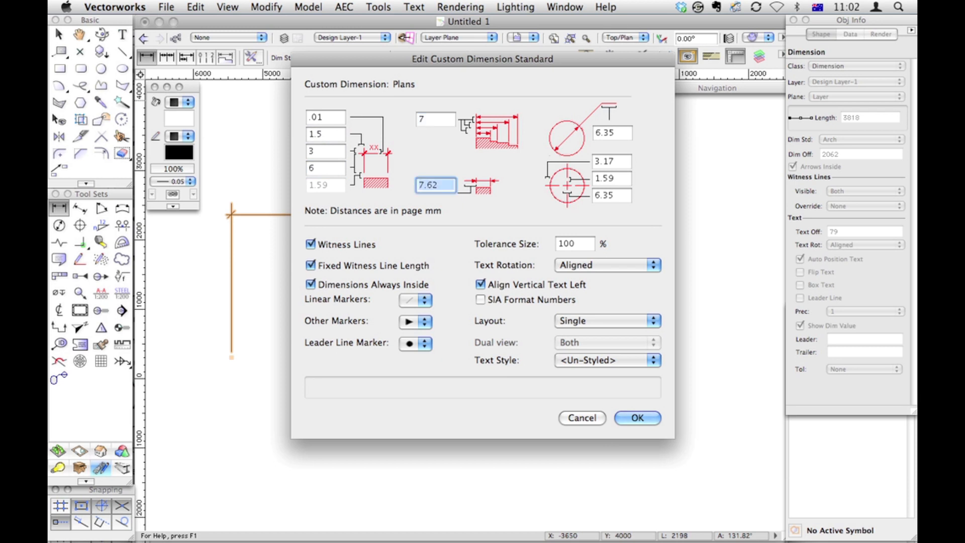
type("6")
key("Tab")
type("6")
key("Tab")
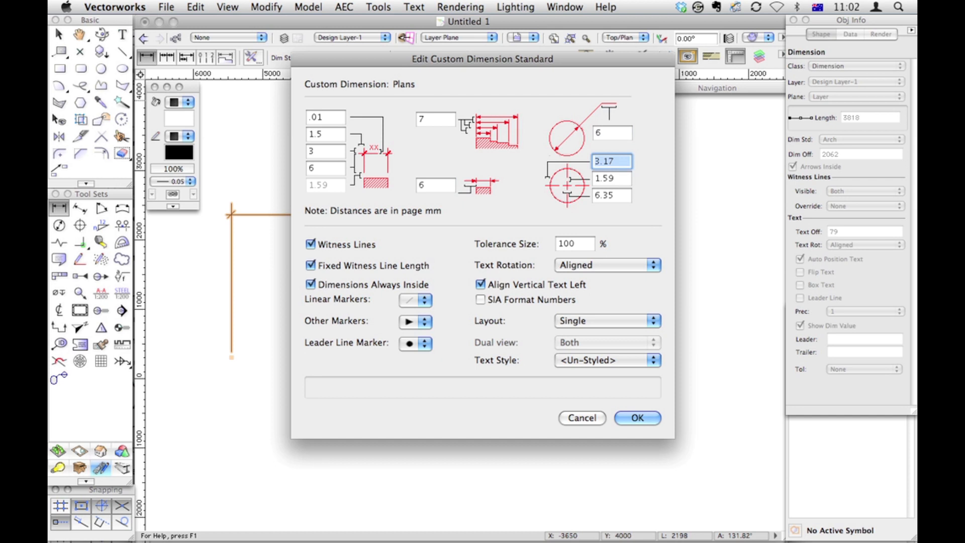
Step: Set the three center mark distances of the Plans standard to 3, 2 and 3 mm in order
type("3")
key("Tab")
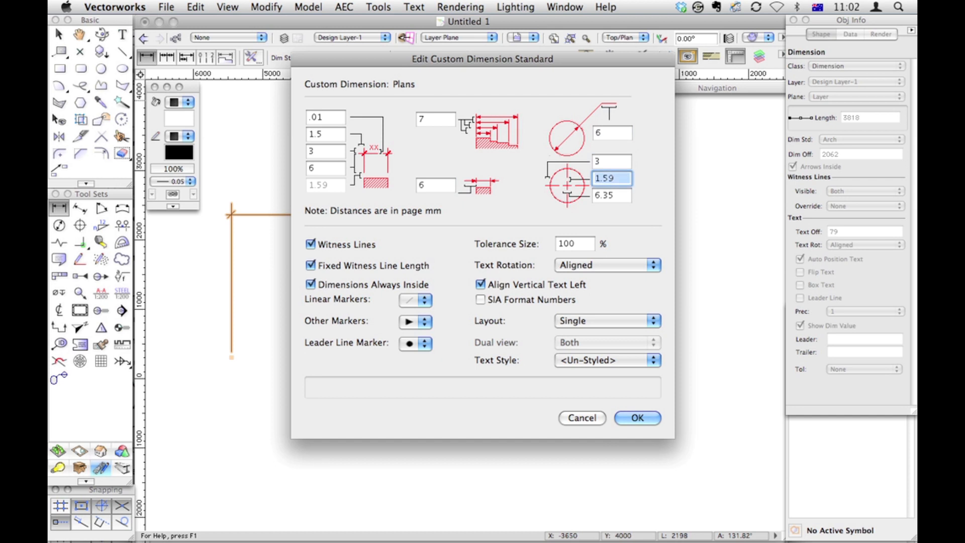
type("2")
key("Tab")
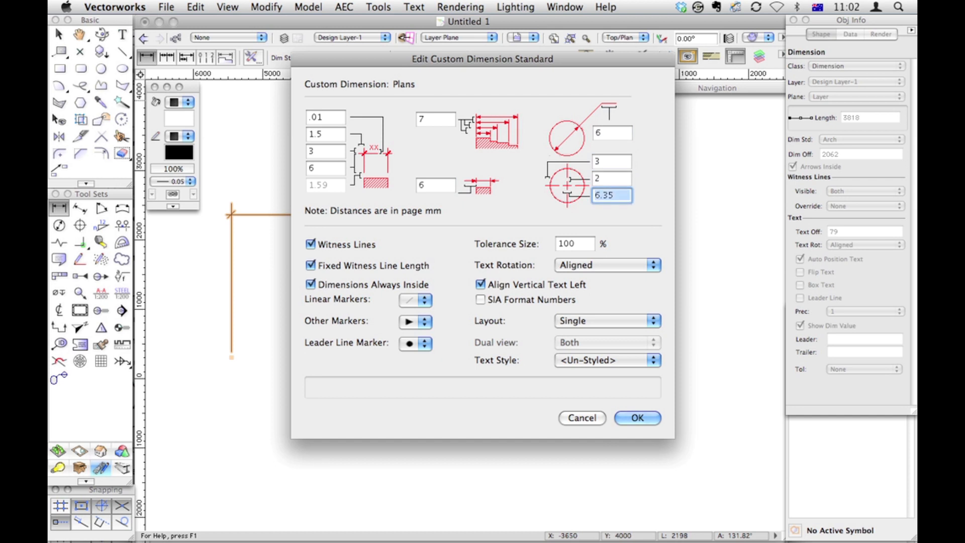
type("3")
key("Tab")
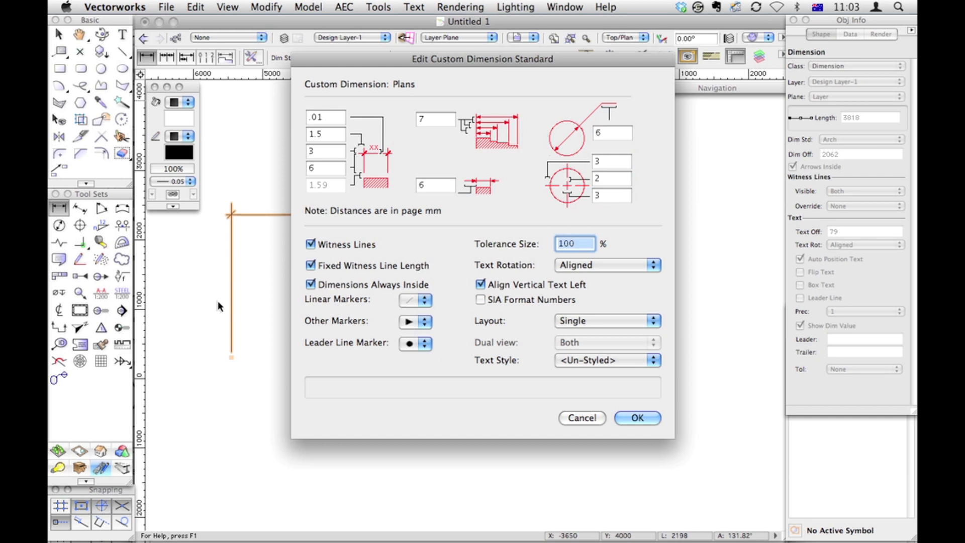
Step: Choose the 3.00 mm slash for linear markers, the 3.00 mm open arrow for other markers and the 0.99 mm dot for leader lines
left_click(423, 304)
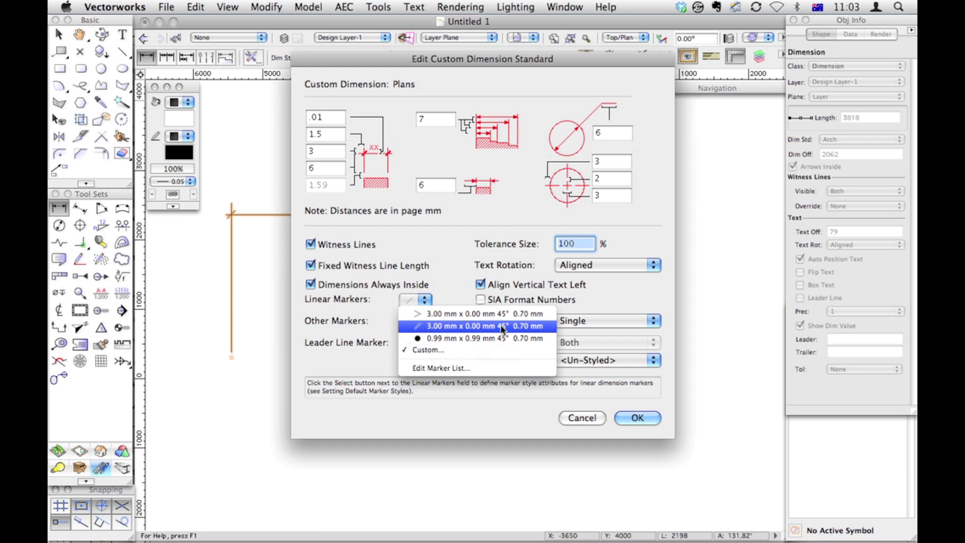
left_click(466, 331)
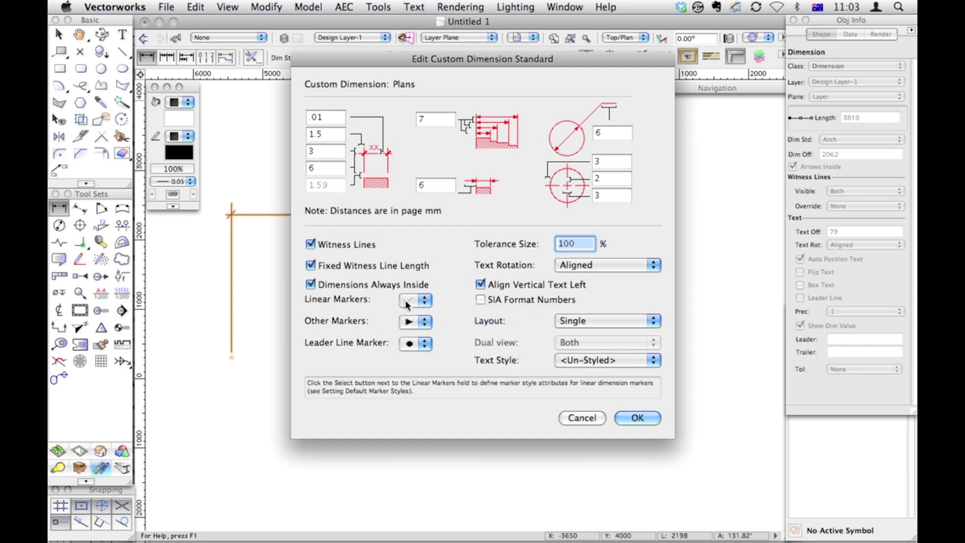
left_click(410, 322)
left_click(428, 335)
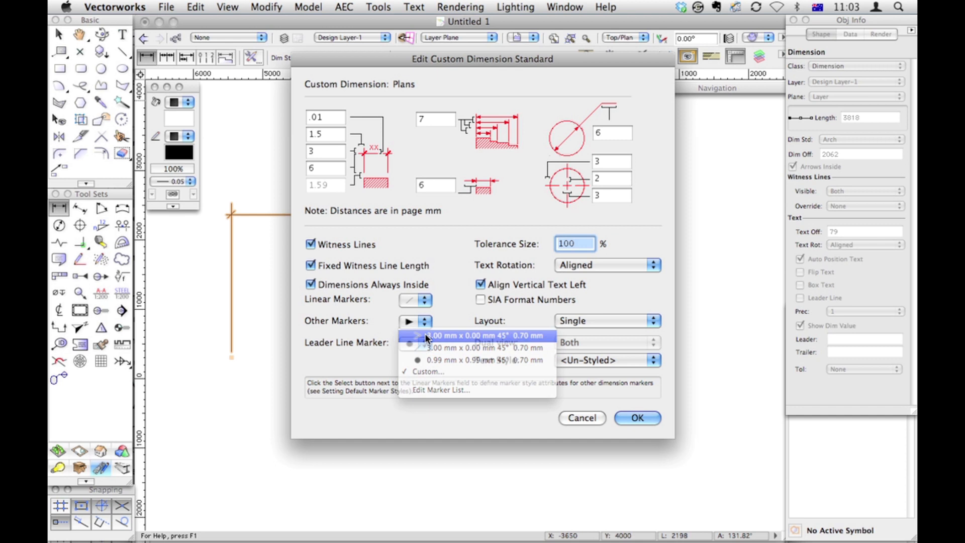
left_click(415, 351)
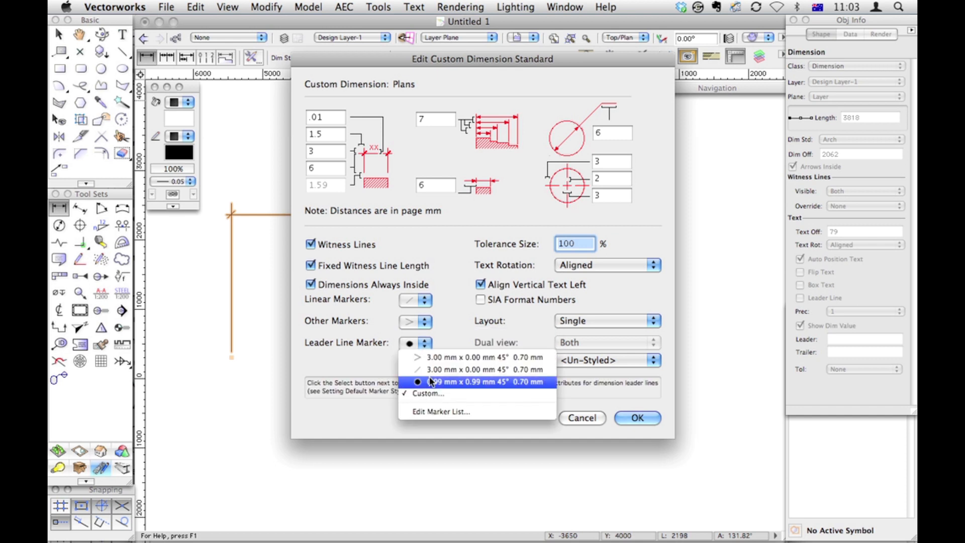
left_click(468, 382)
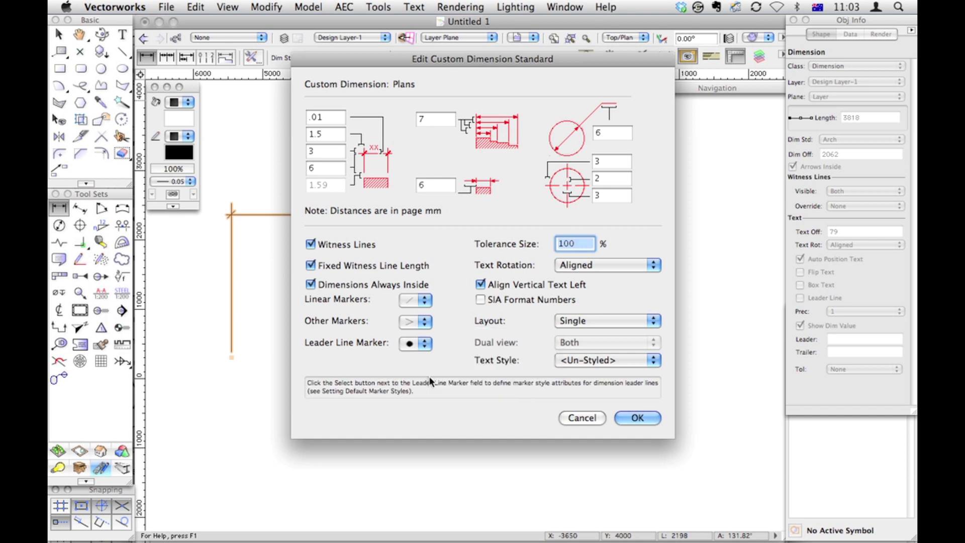
Step: Assign the Arial 3mm text style to the Plans standard, and save the custom standard
left_click(596, 363)
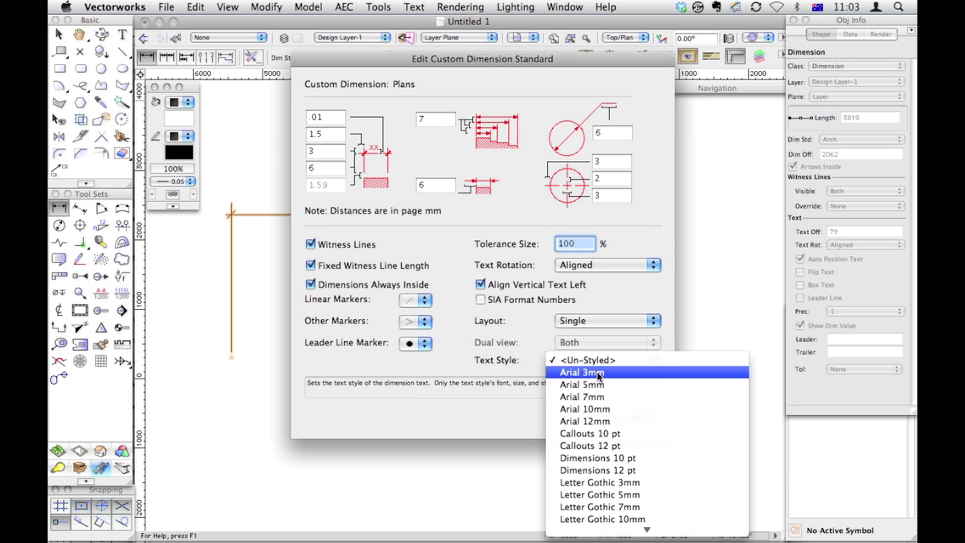
left_click(598, 373)
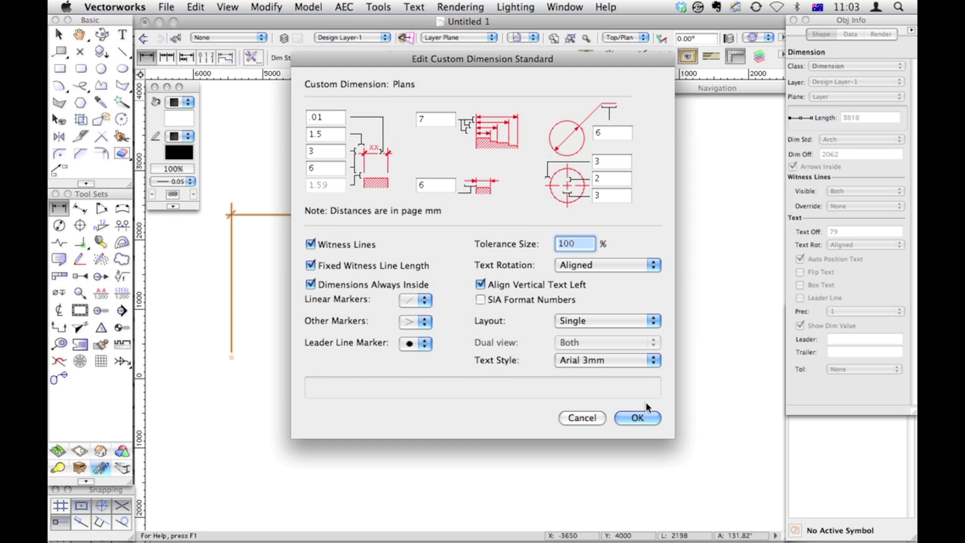
left_click(643, 417)
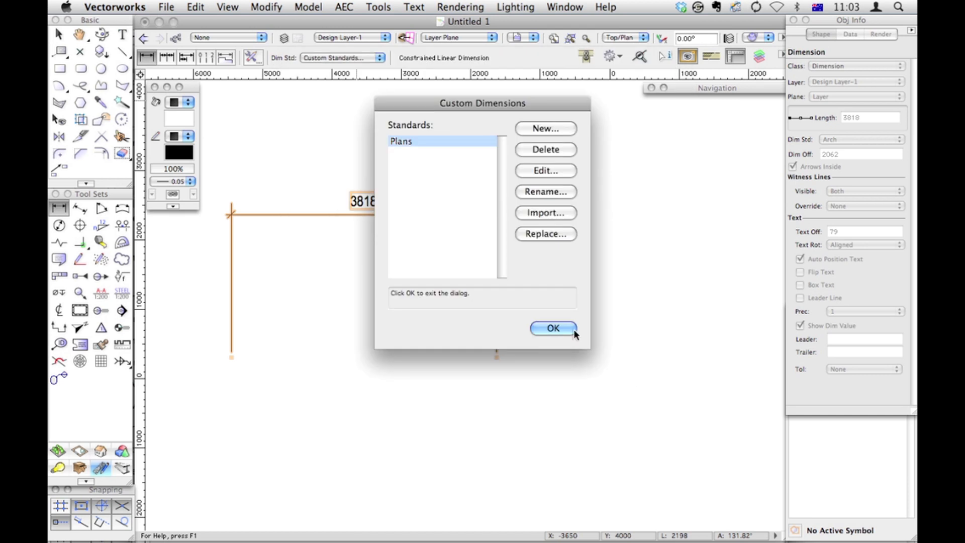
left_click(573, 333)
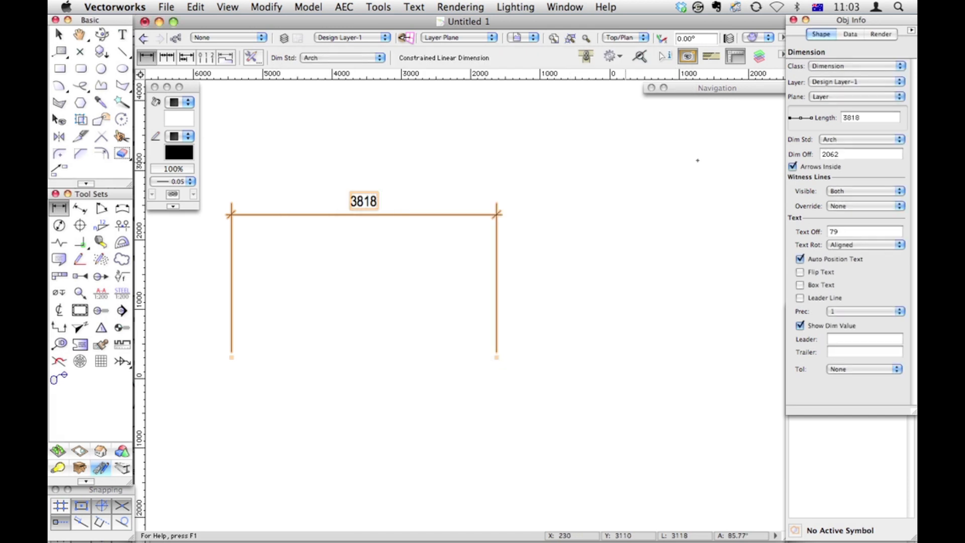
Step: Apply the Plans standard to the selected linear dimension and set its fill to None
left_click(851, 139)
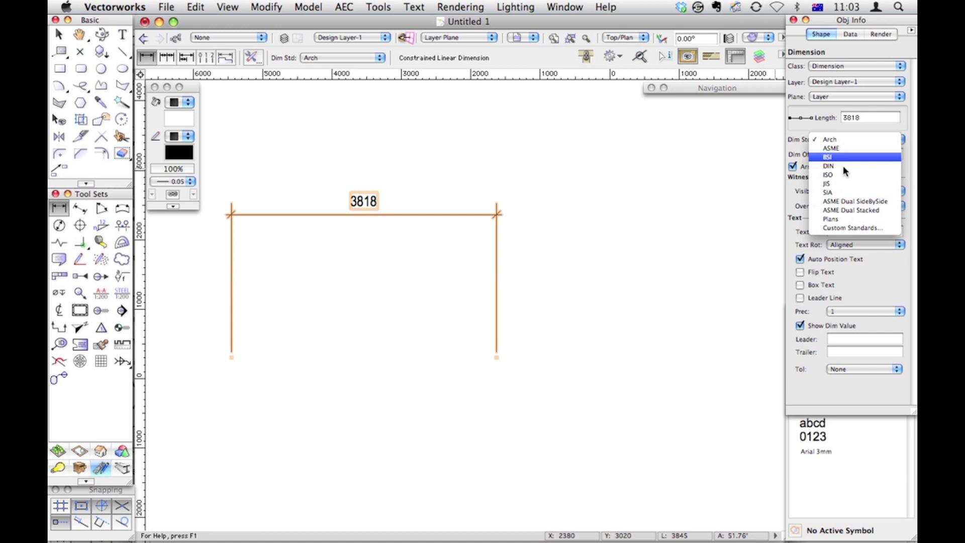
left_click(829, 219)
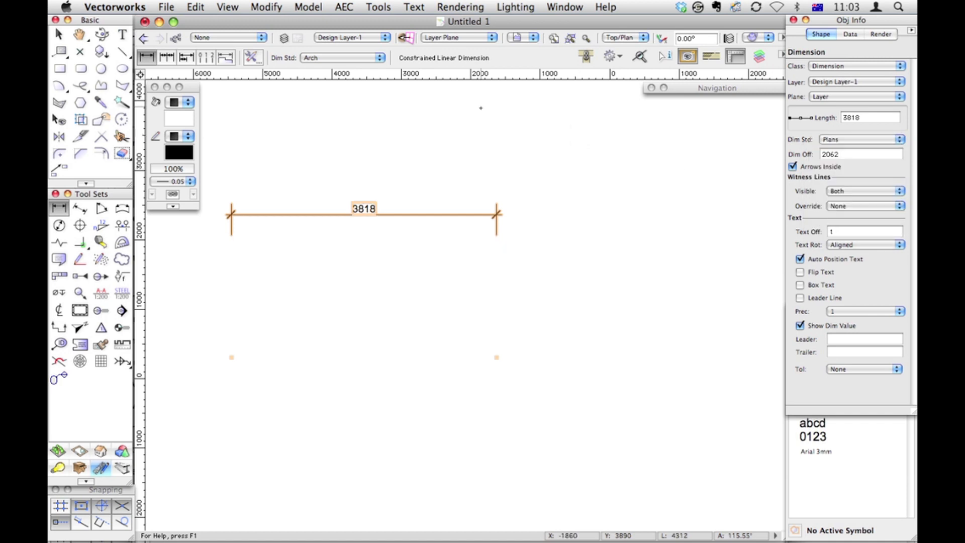
left_click(187, 102)
left_click(206, 92)
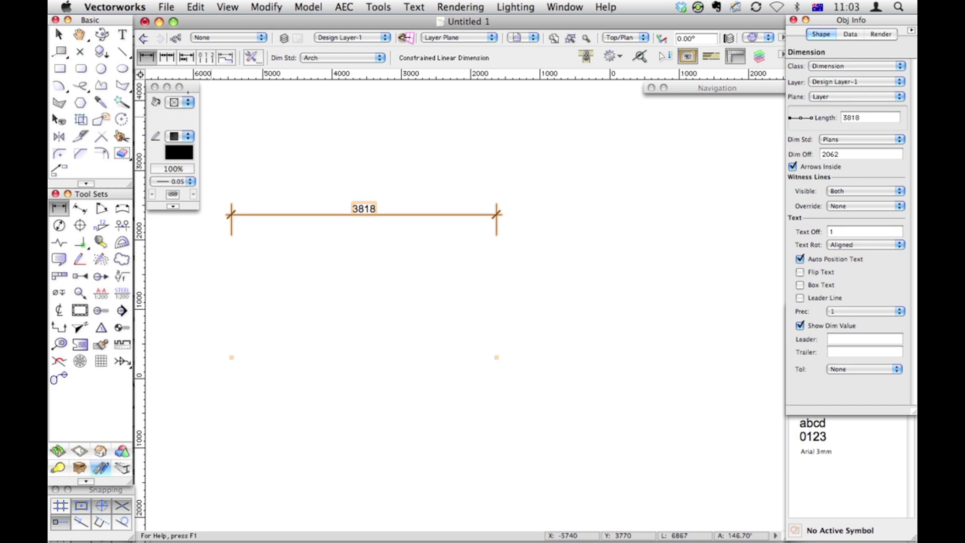
Step: Make Plans the active standard for new dimensions, and add another custom dimension standard named Site Plans
left_click(363, 58)
left_click(333, 149)
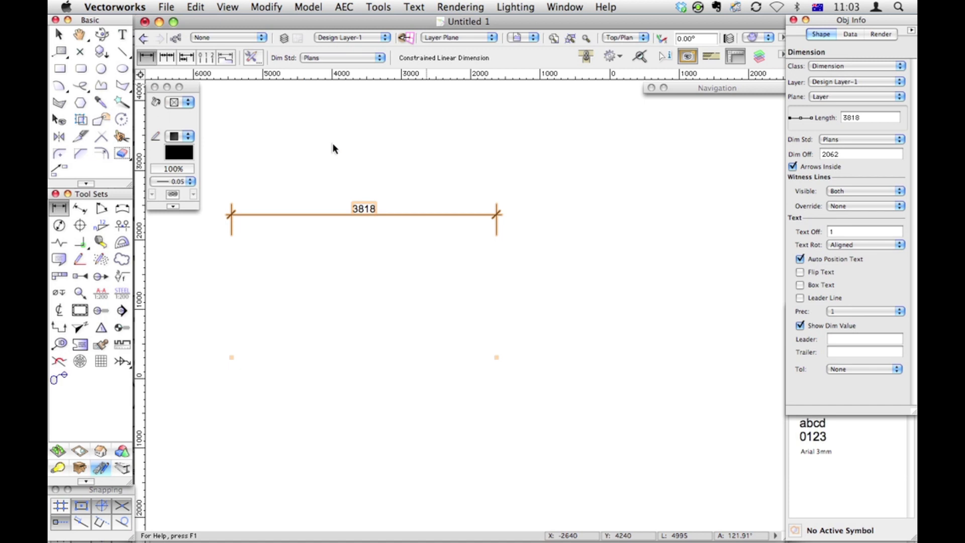
left_click(331, 58)
left_click(335, 74)
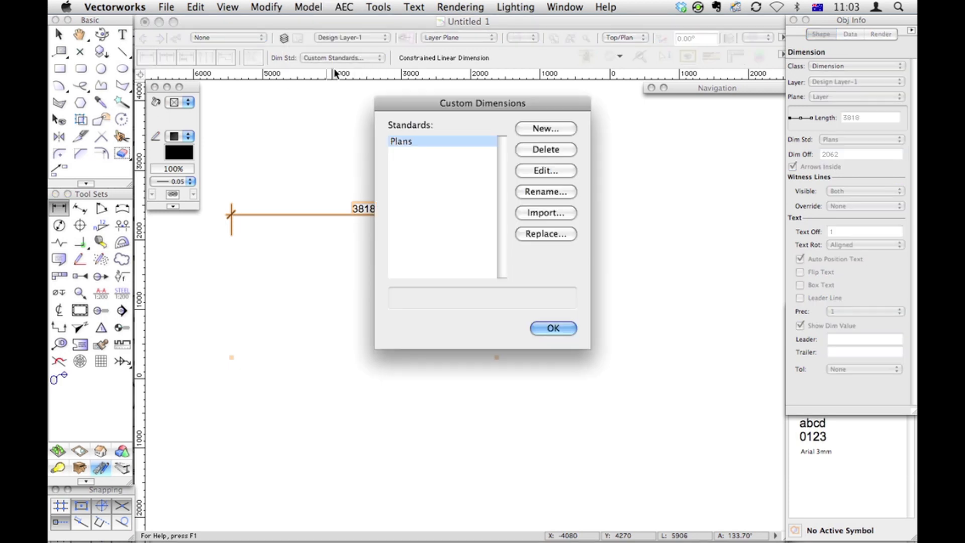
left_click(534, 130)
type("Sit")
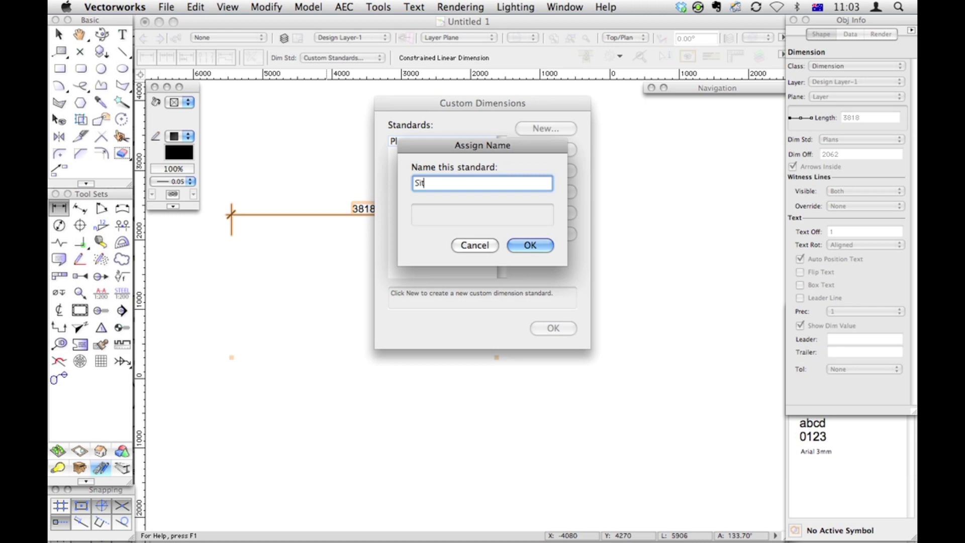
type("e Plans")
key("Return")
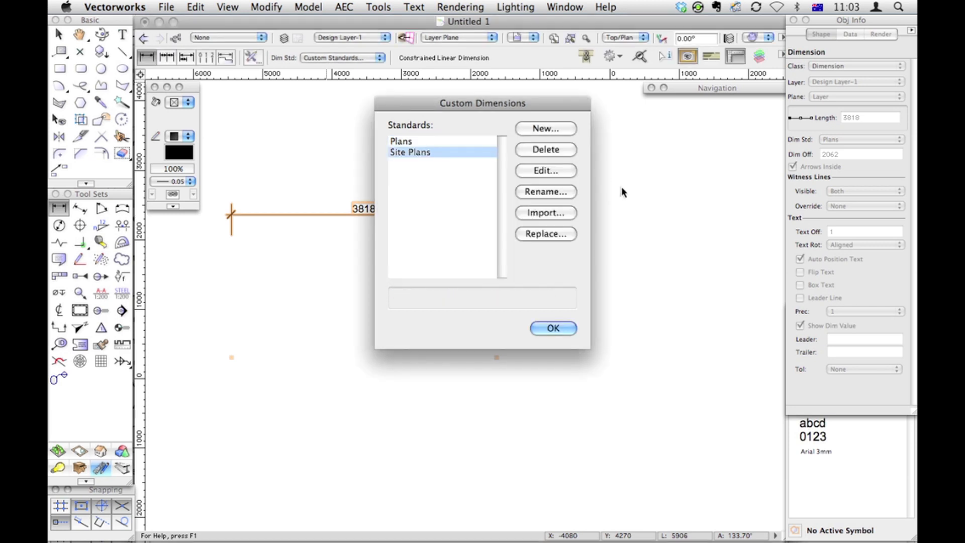
Step: Set the Site Plans standard to the Dual - Side By Side layout with the Secondary Only dual view, and save it
left_click(570, 172)
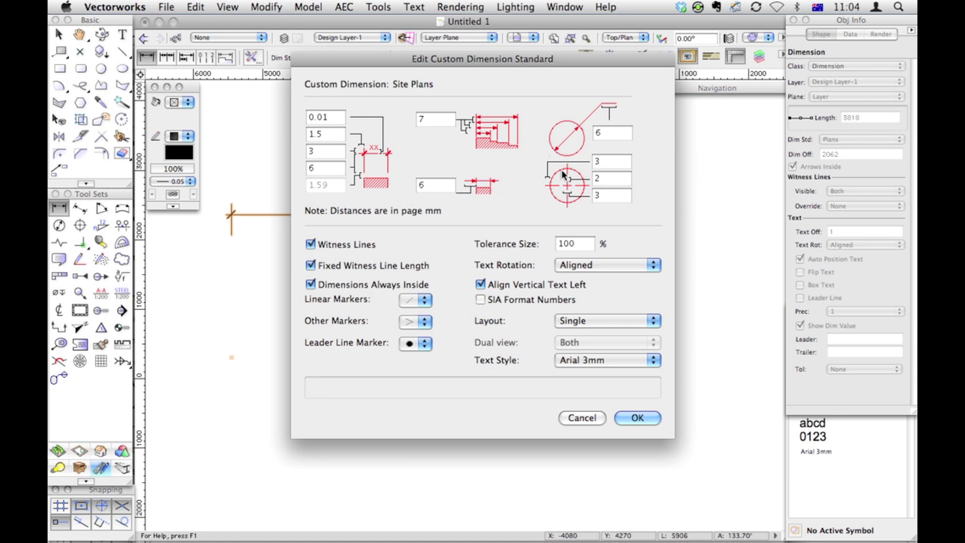
left_click(586, 324)
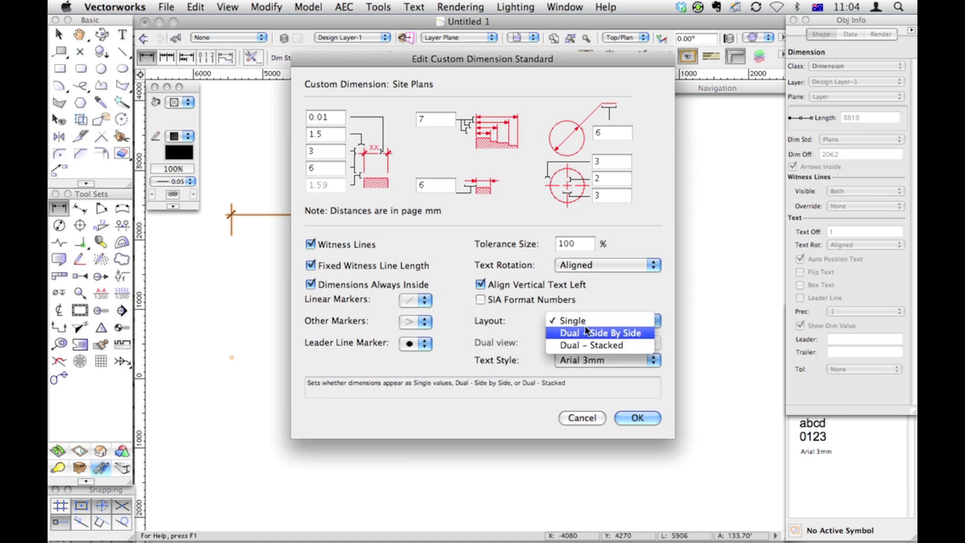
left_click(587, 329)
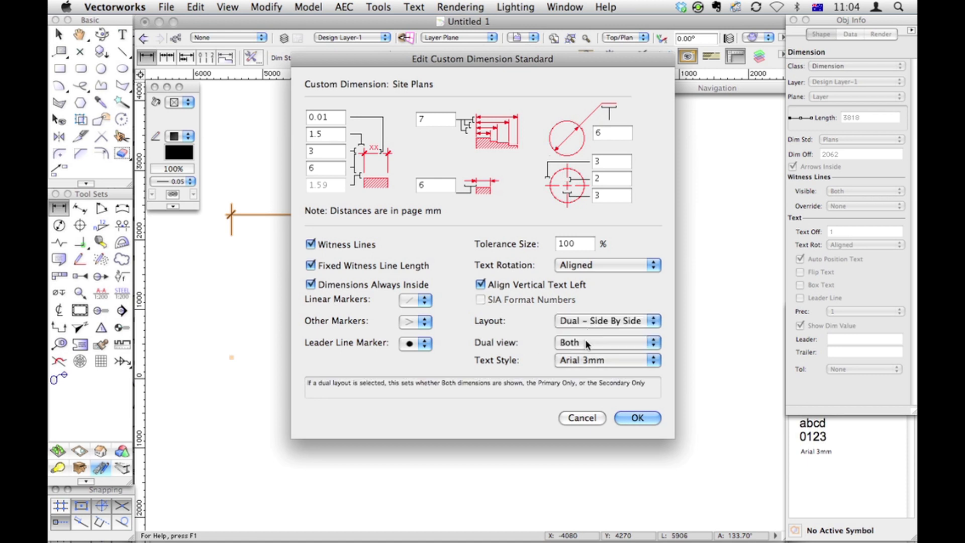
left_click(586, 344)
left_click(588, 331)
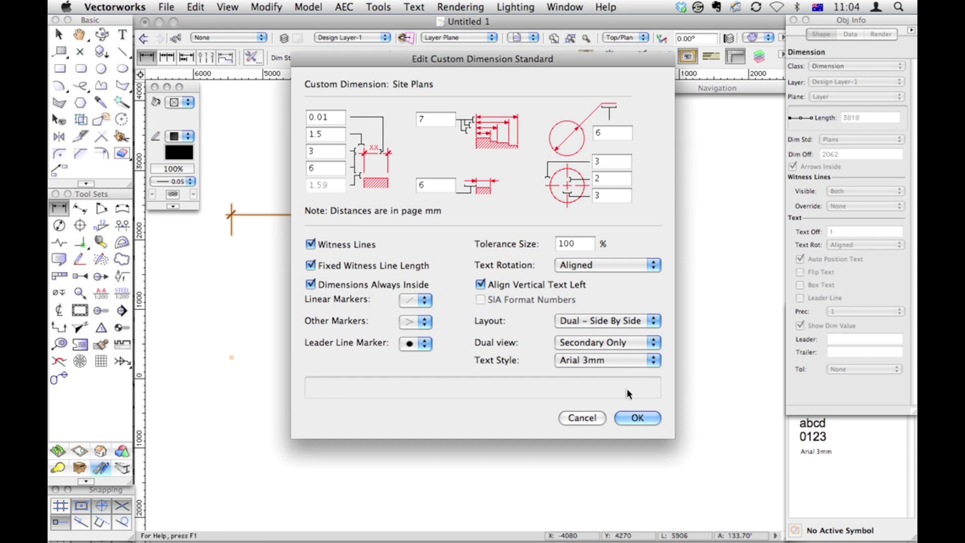
left_click(628, 414)
left_click(553, 328)
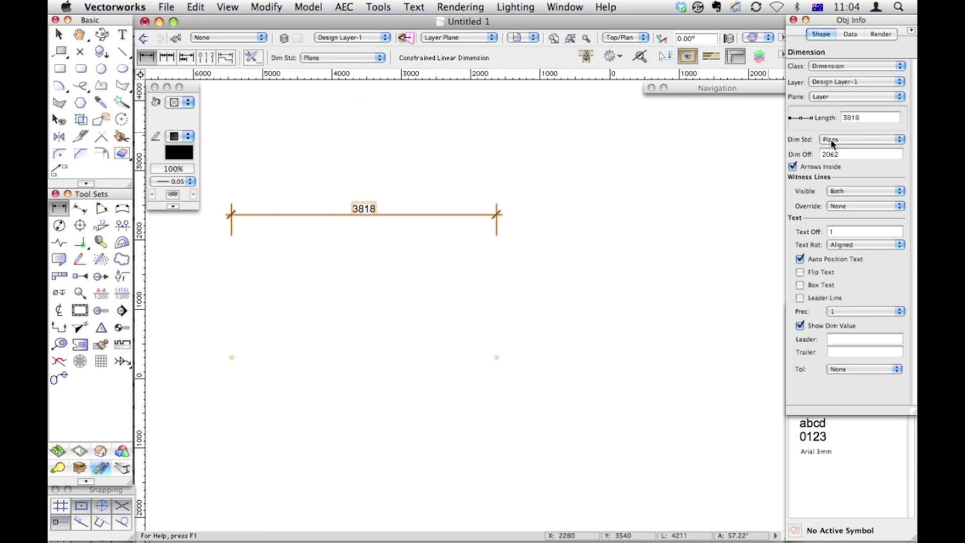
Step: Switch the selected linear dimension between the Site Plans and Plans standards
left_click(831, 141)
left_click(831, 147)
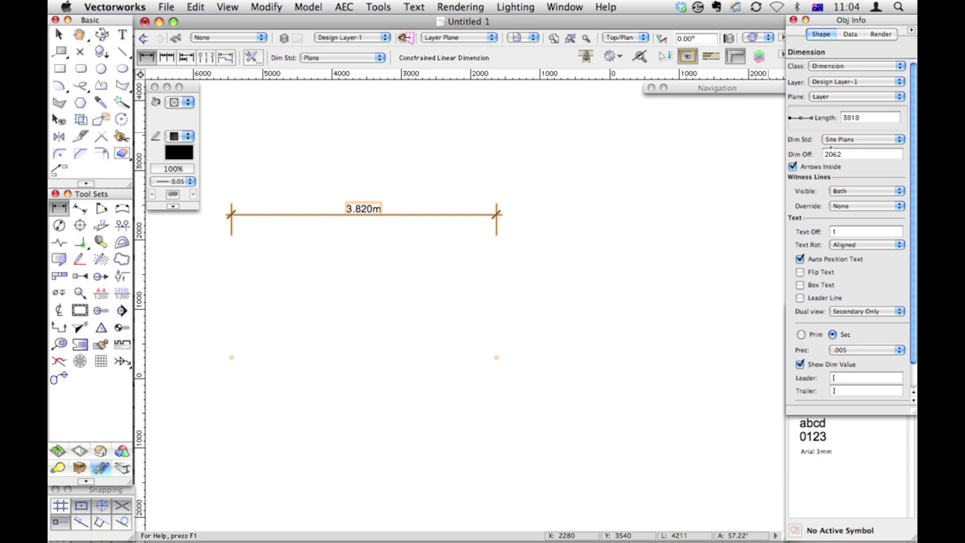
left_click(830, 141)
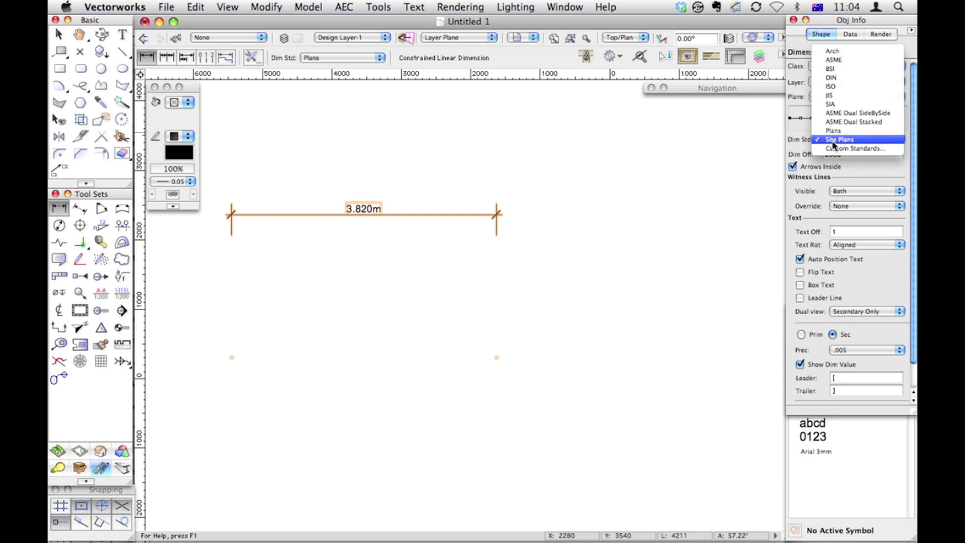
left_click(830, 134)
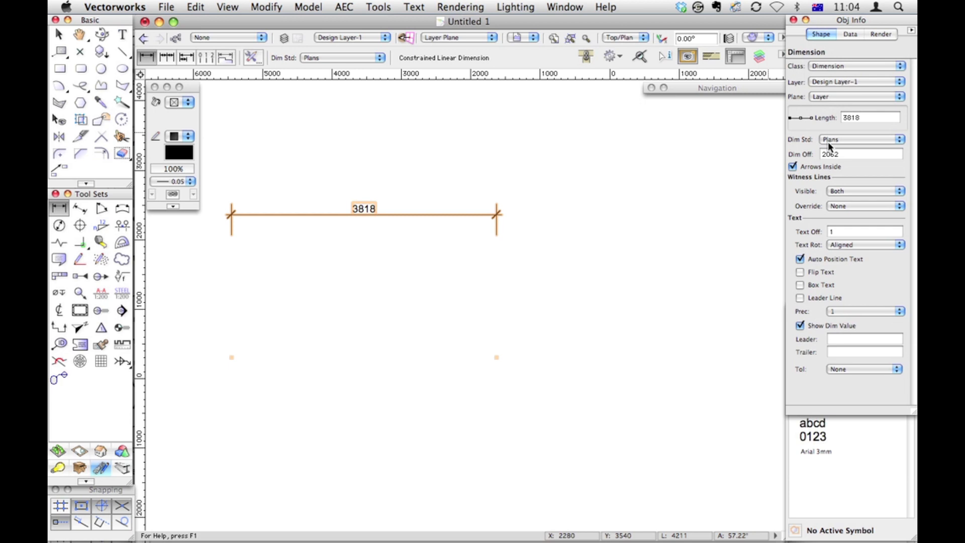
left_click(828, 146)
left_click(832, 149)
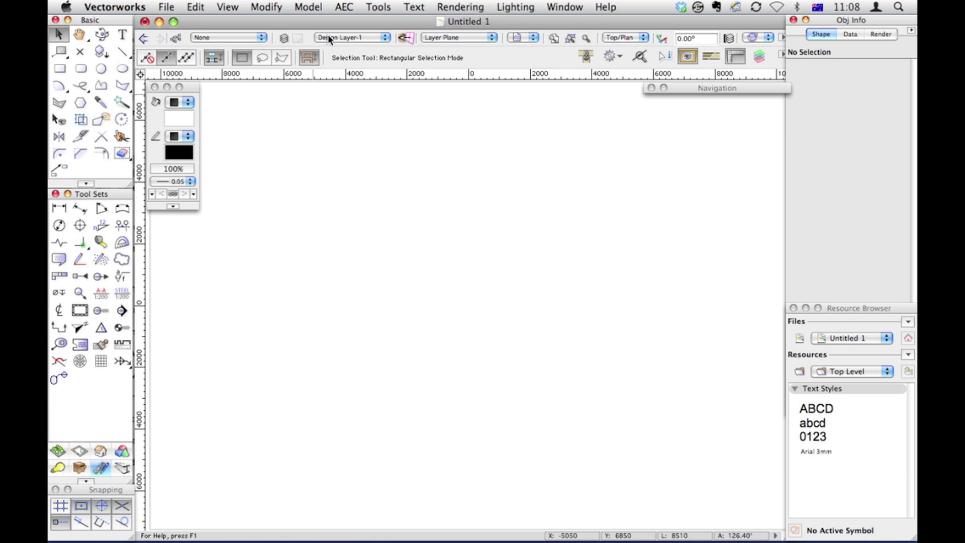
Step: Rename the existing design layer as Base Drawing and set its scale to 1:250
left_click(288, 38)
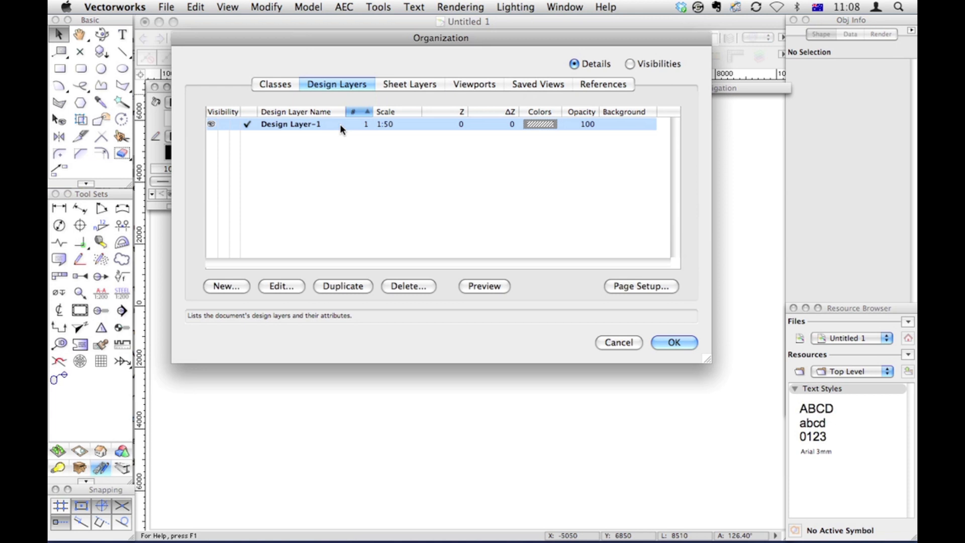
left_click(288, 286)
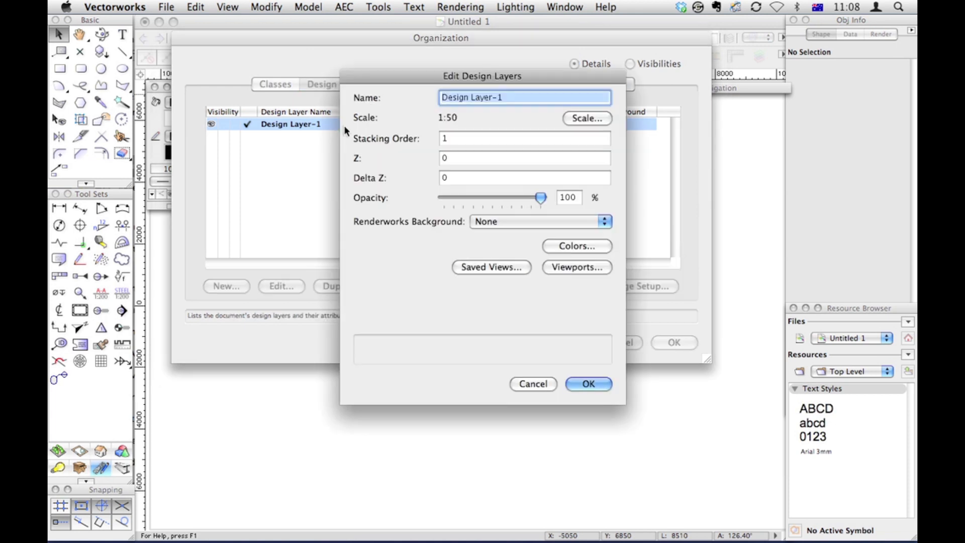
type("Base ")
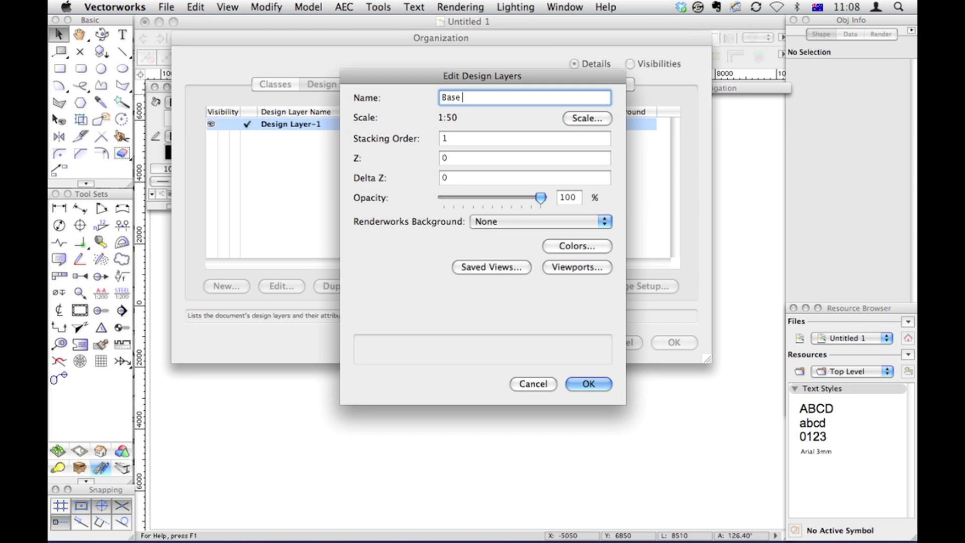
type("Drawing")
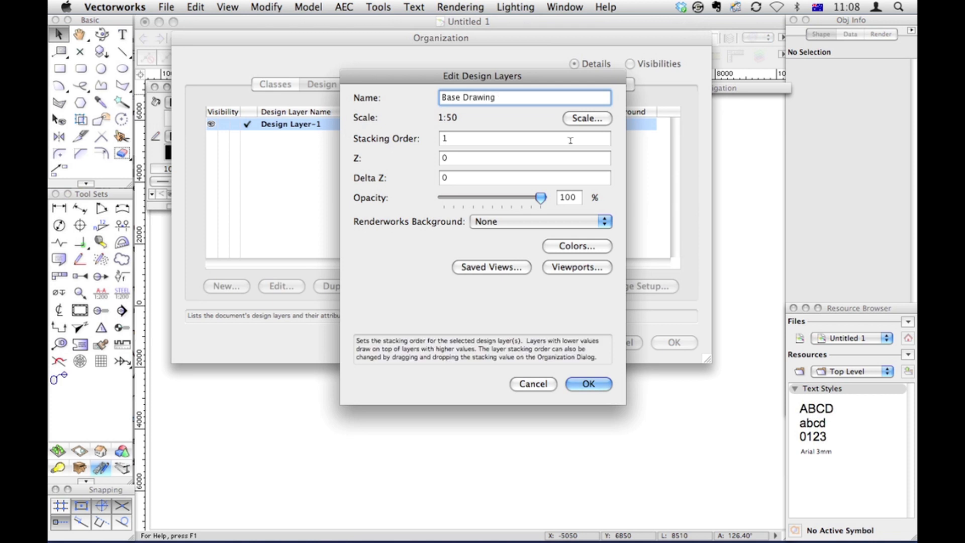
left_click(575, 120)
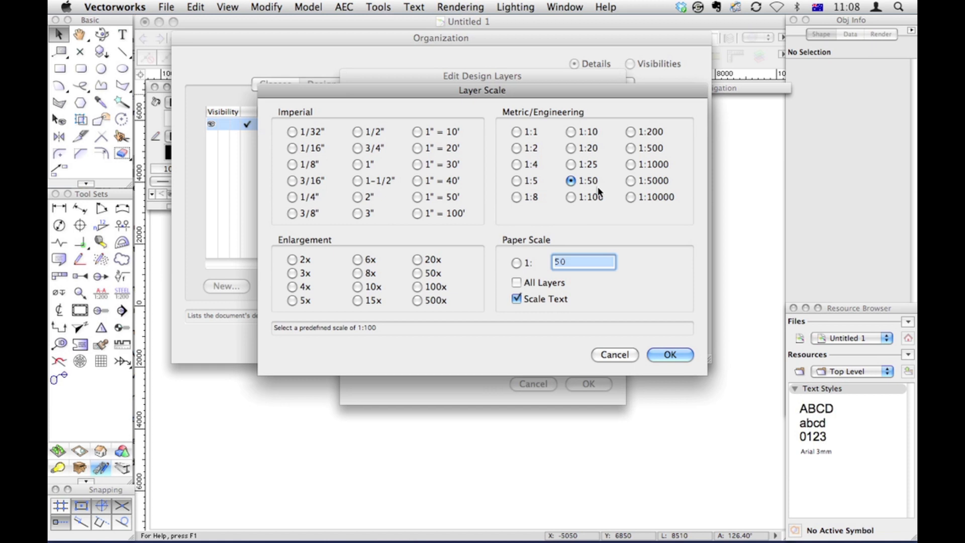
left_click(635, 132)
type("250")
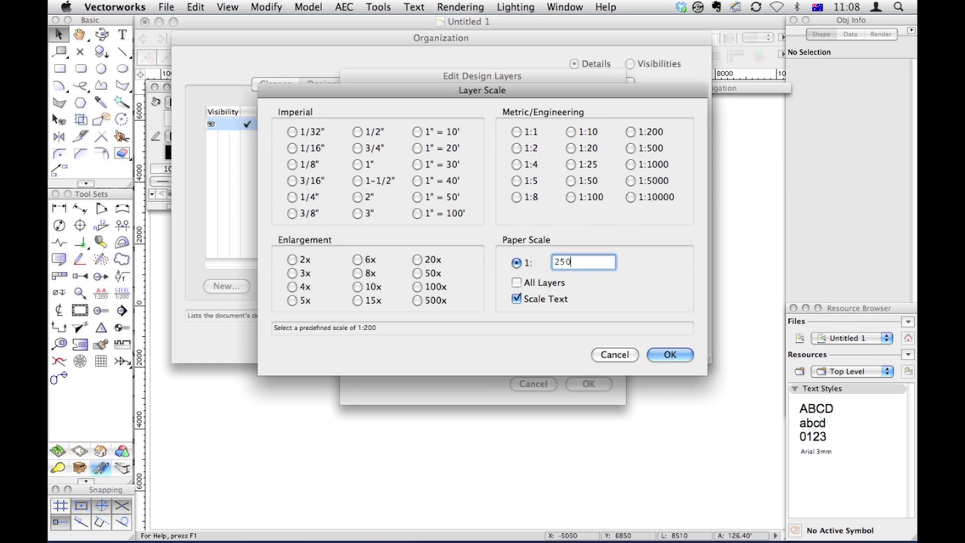
key("Return")
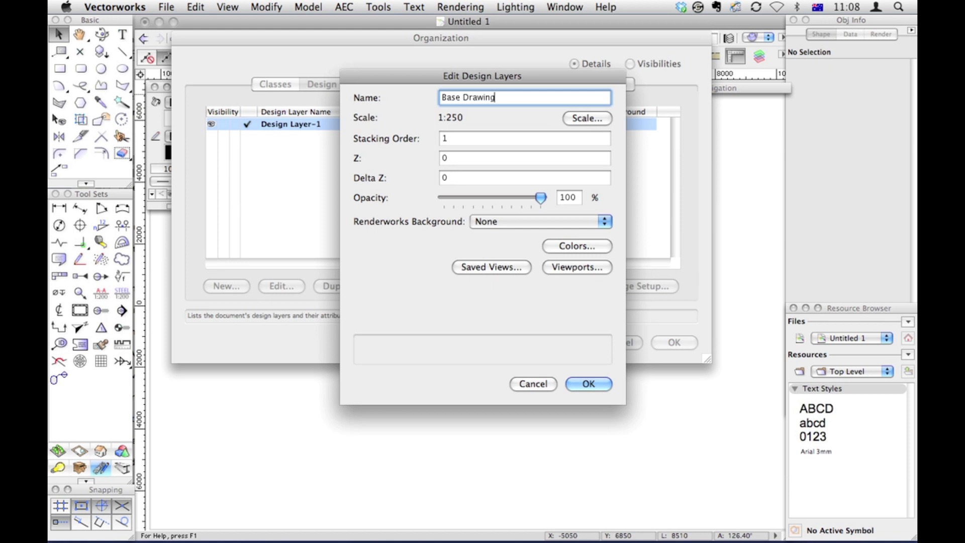
left_click(602, 386)
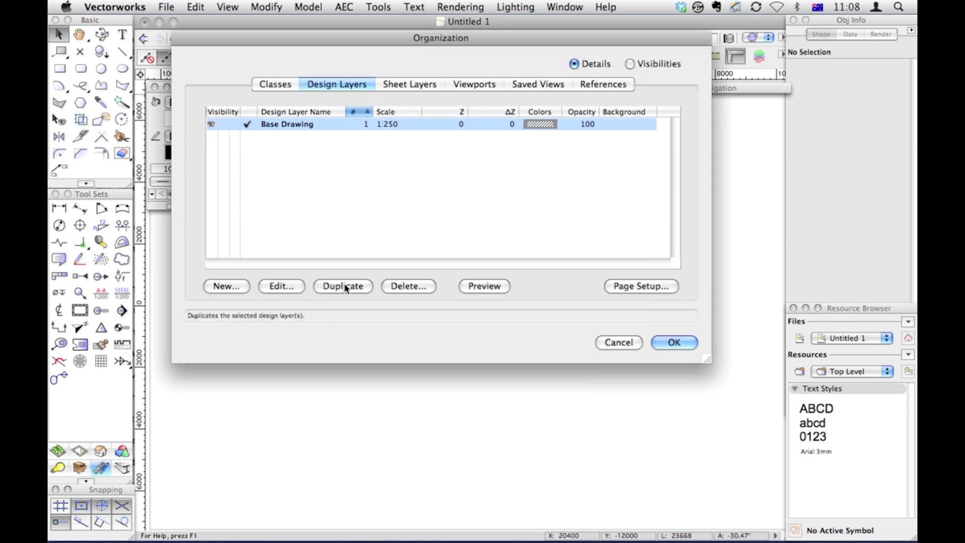
Step: Create a new design layer named Mod-Site Model
left_click(225, 286)
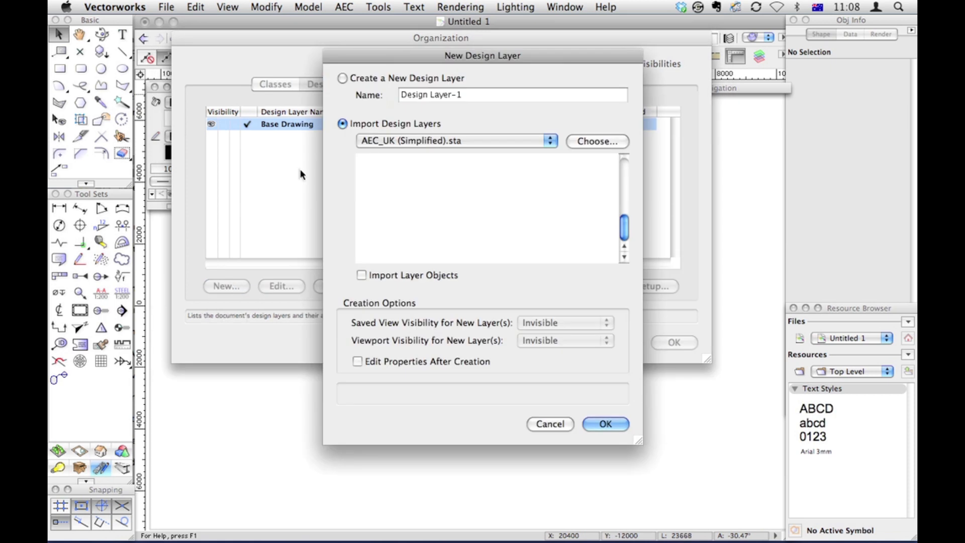
left_click(366, 79)
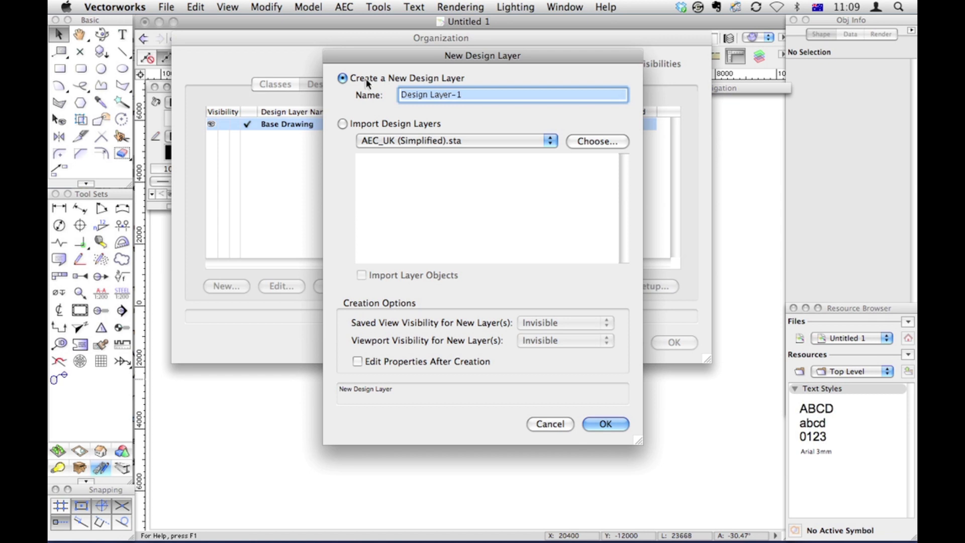
type("Mod-")
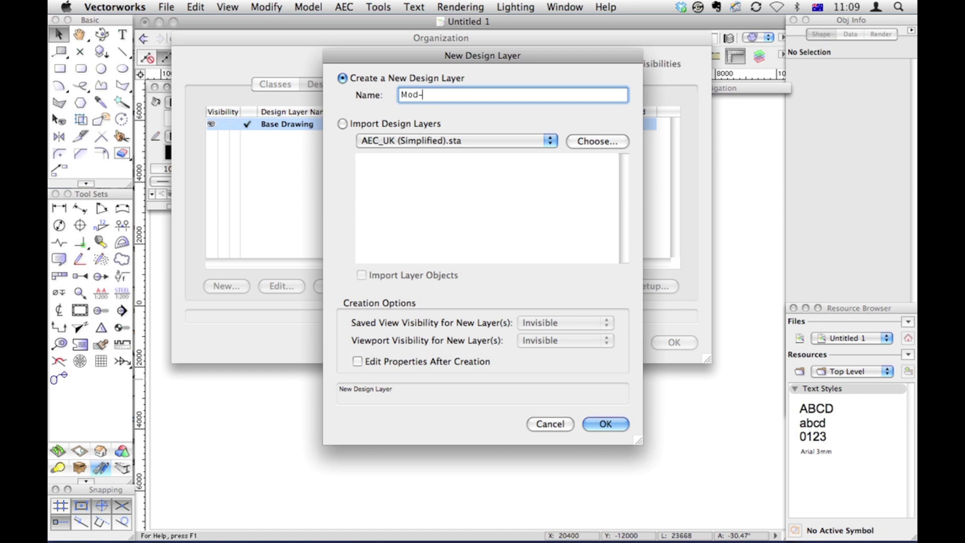
type("Sitre")
key("BackSpace")
key("BackSpace")
key("BackSpace")
type("ite model")
key("BackSpace")
key("BackSpace")
key("BackSpace")
key("BackSpace")
key("BackSpace")
type("Model")
key("Return")
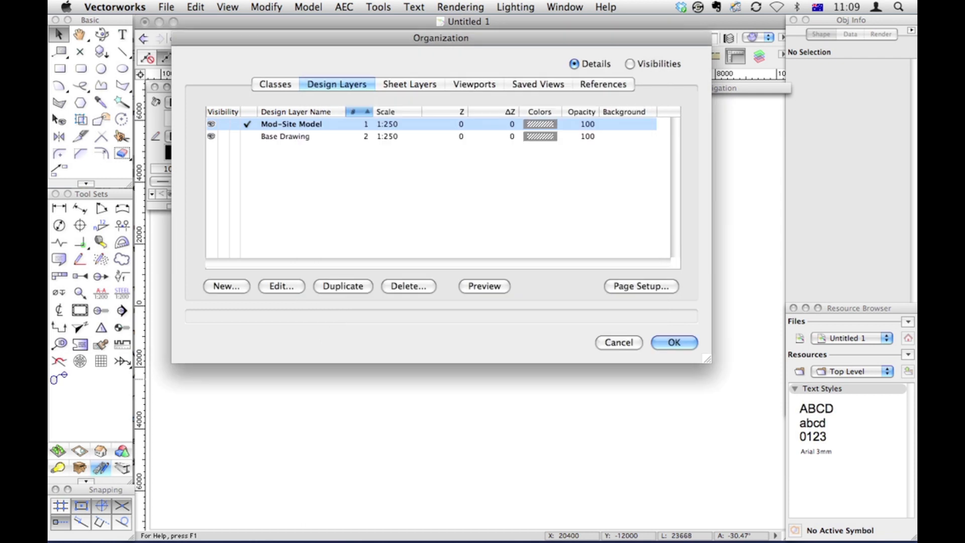
Step: Create a new design layer named Mod-Site Plan
left_click(225, 286)
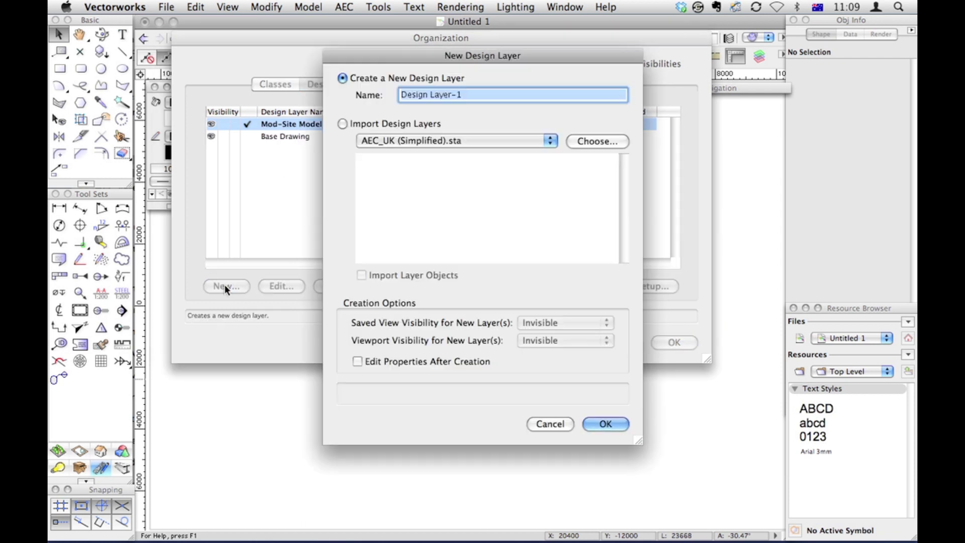
type("Mod-")
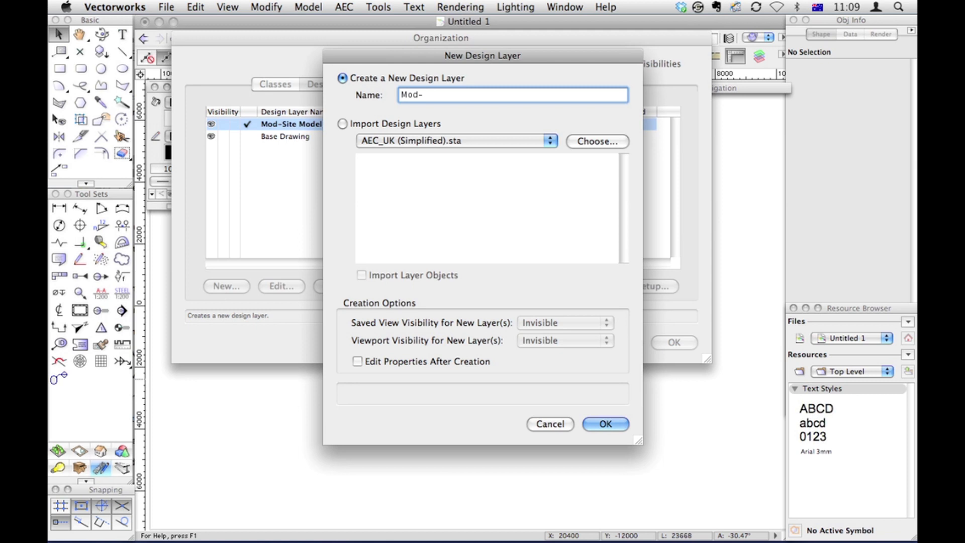
type("Site F")
type("lan")
key("Return")
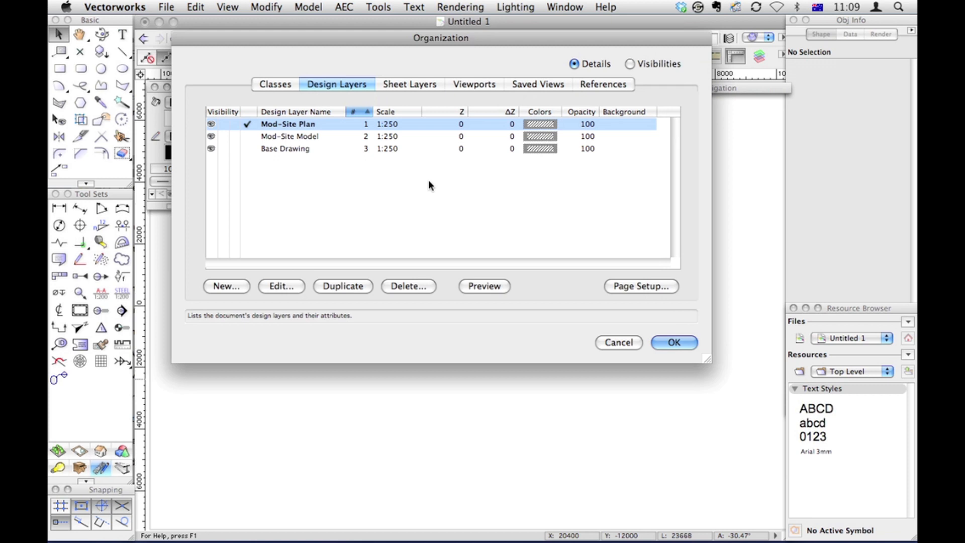
Step: Check the settings of the Base Drawing, Mod-Site Model and Mod-Site Plan layers, and accept the layer organization
double_click(342, 147)
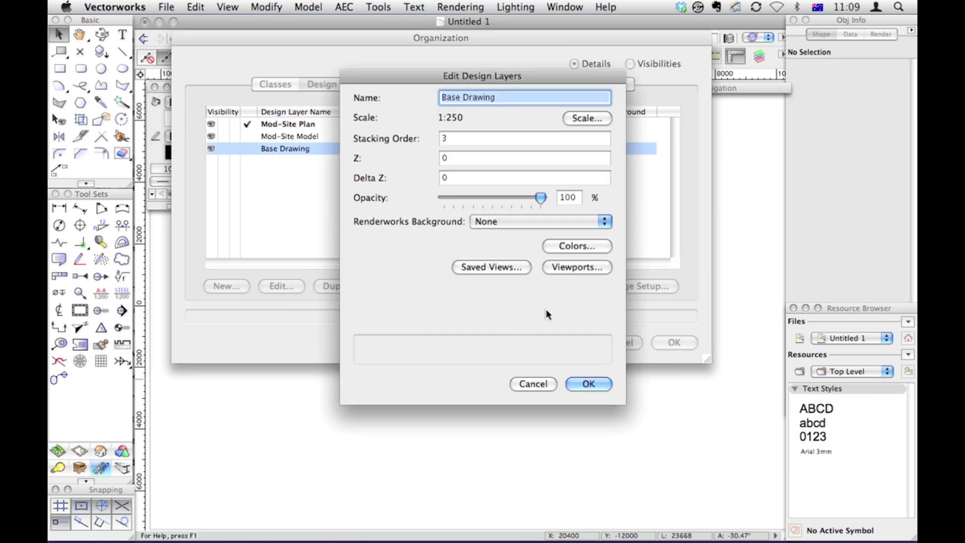
left_click(586, 383)
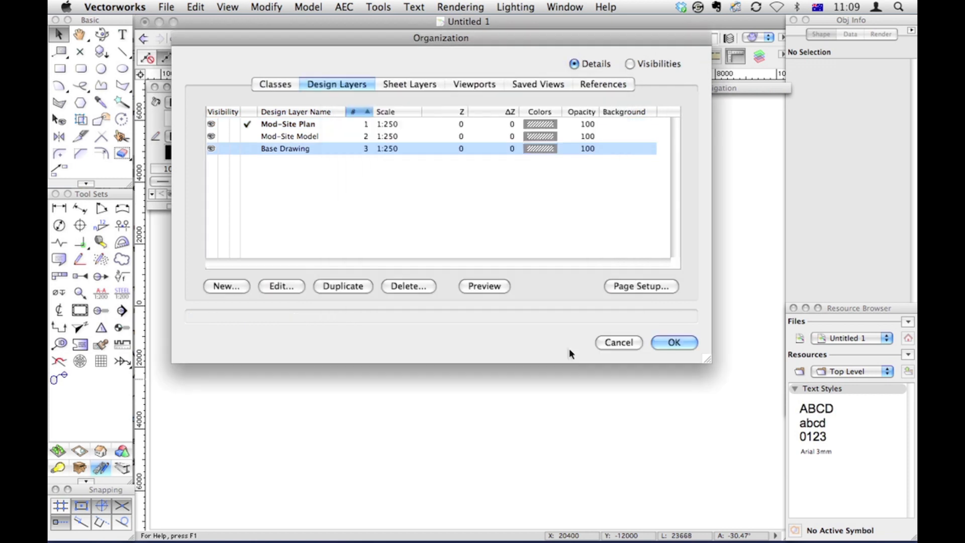
double_click(382, 135)
left_click(590, 384)
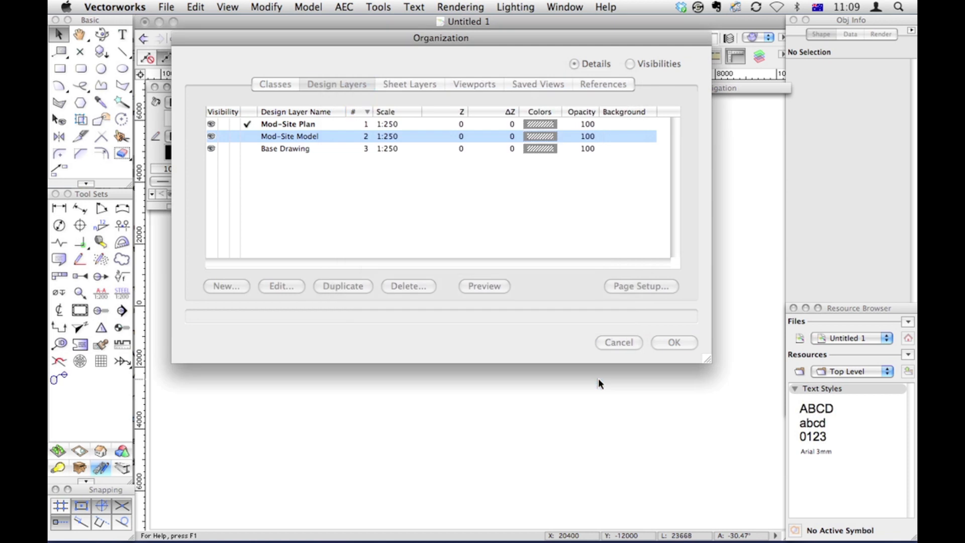
double_click(382, 124)
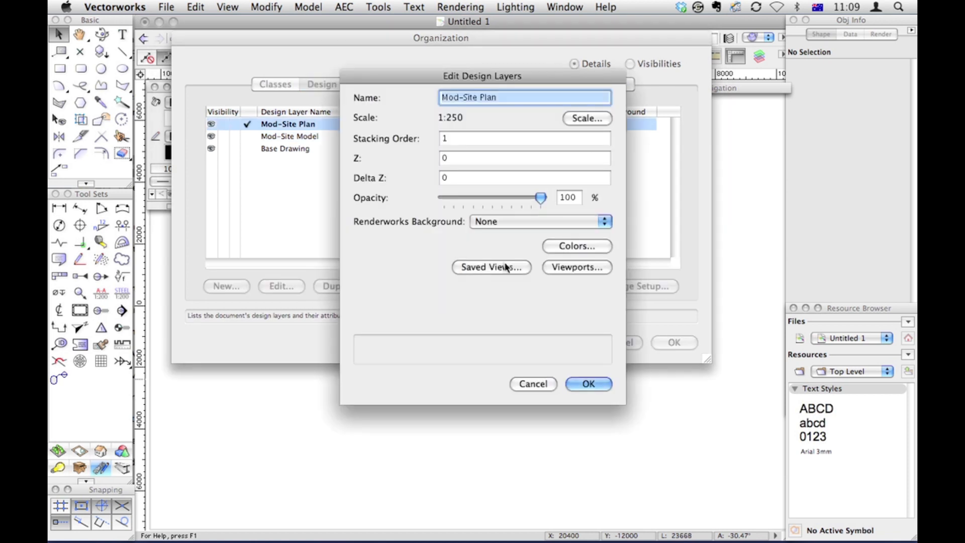
left_click(578, 380)
left_click(675, 341)
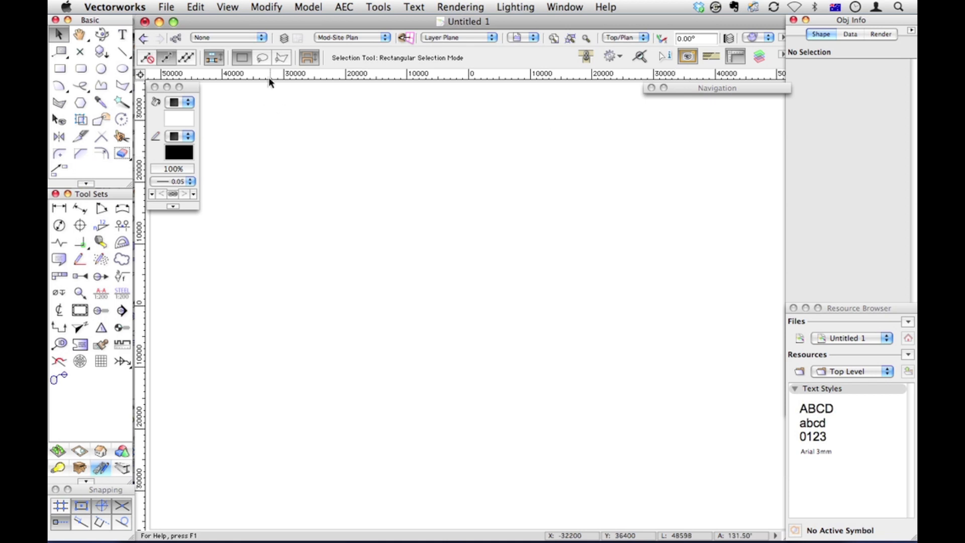
Step: Create a new class named Massing Model-Existing Walls
left_click(179, 37)
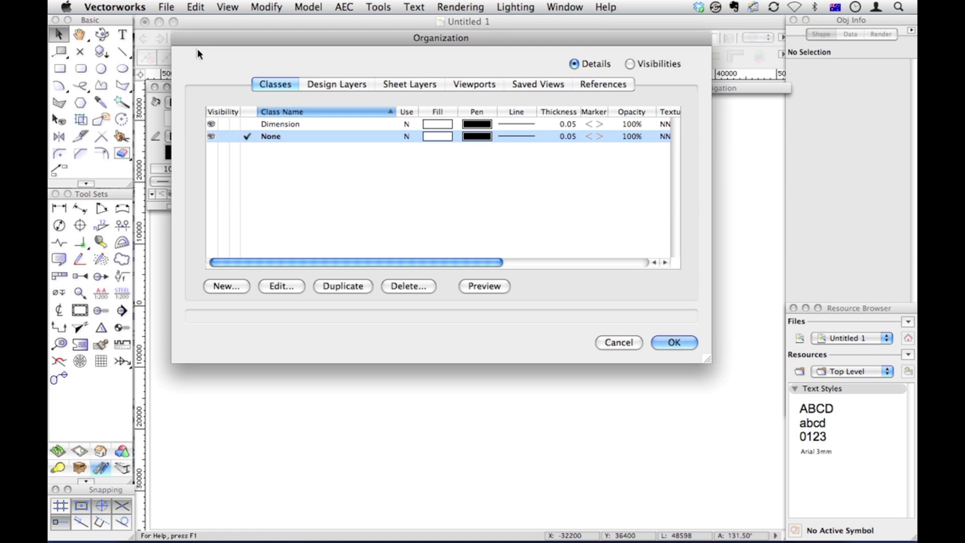
left_click(219, 288)
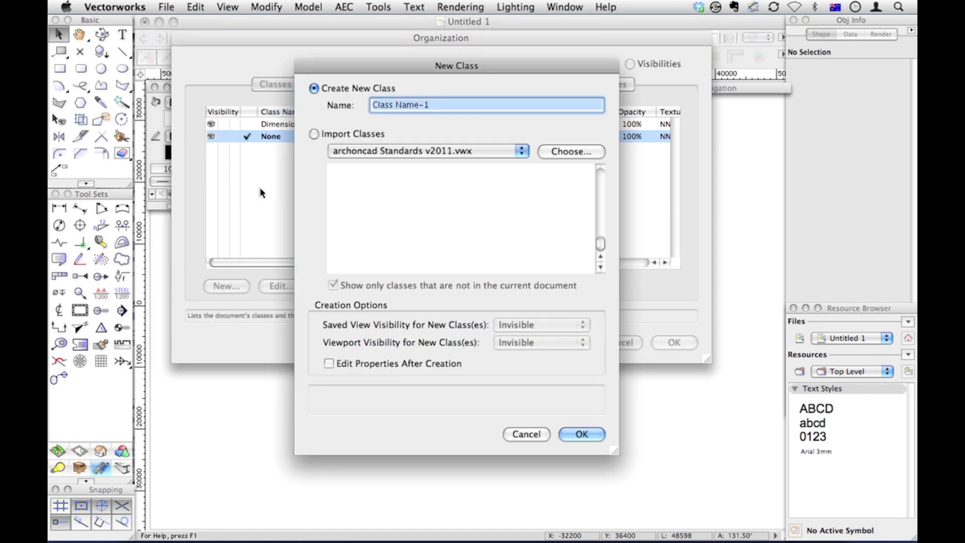
type("Mass")
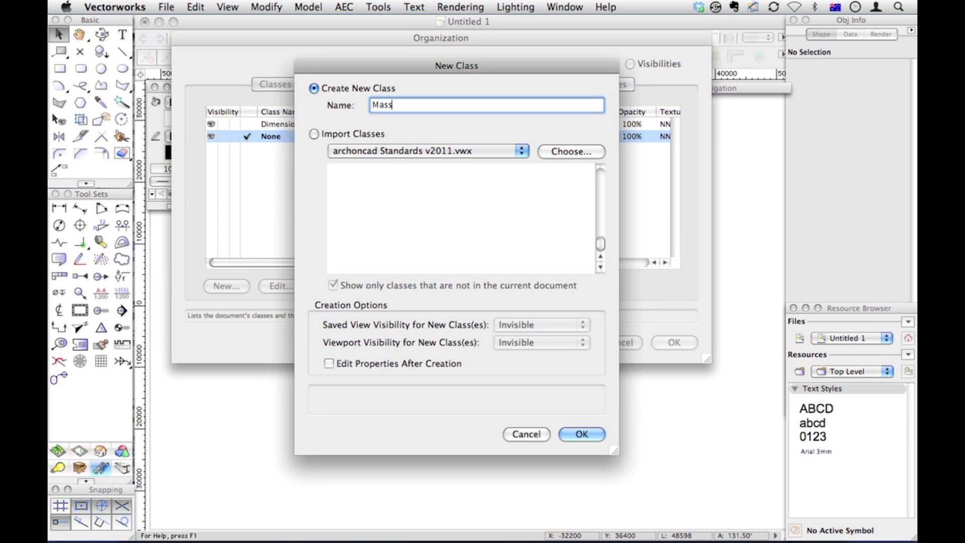
type("ing Mode-l-Existing Walls")
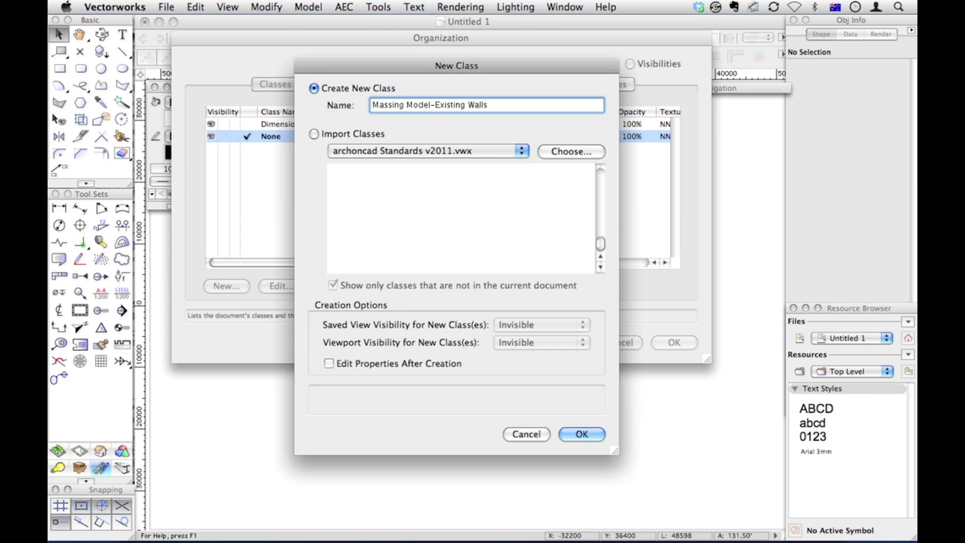
key("Return")
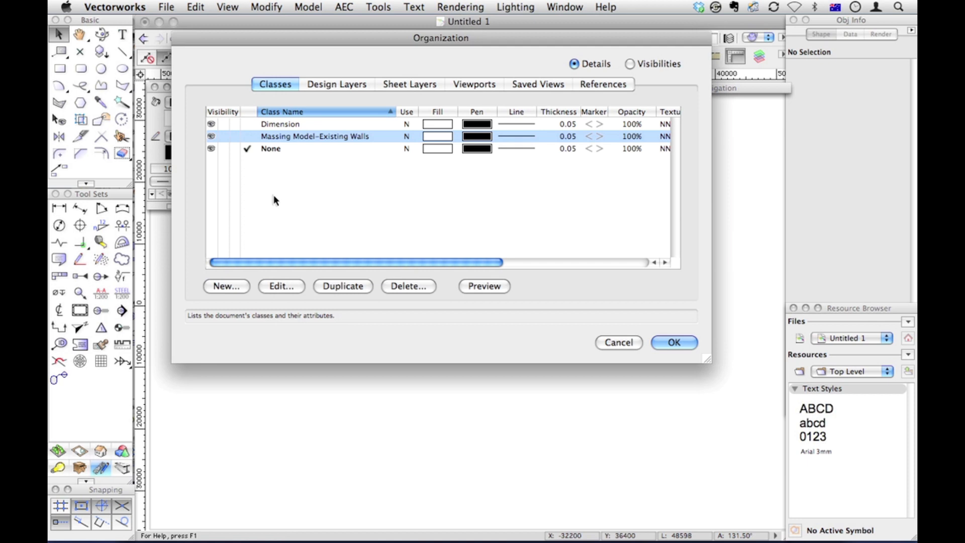
Step: Make the Massing Model-Existing Walls class apply its graphic attributes at creation
double_click(300, 136)
left_click(322, 90)
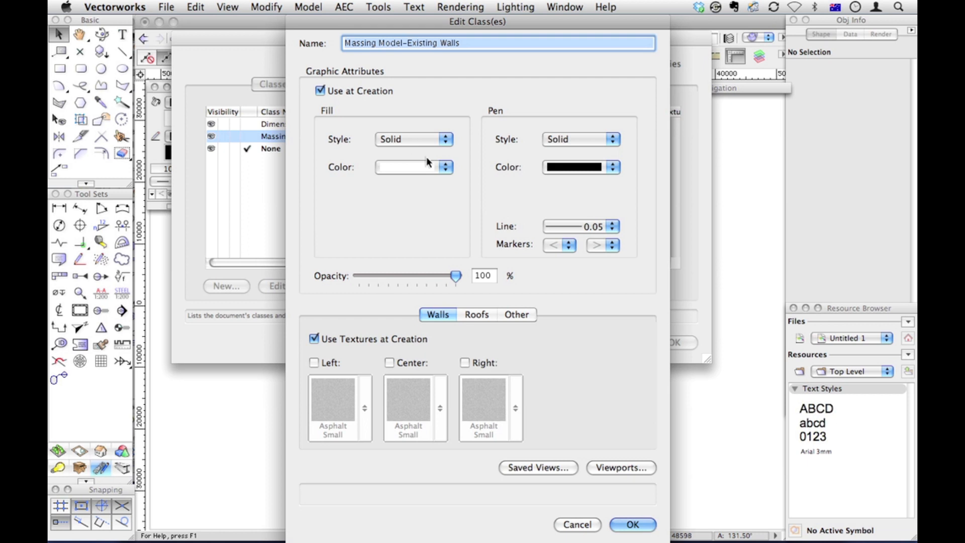
left_click(652, 525)
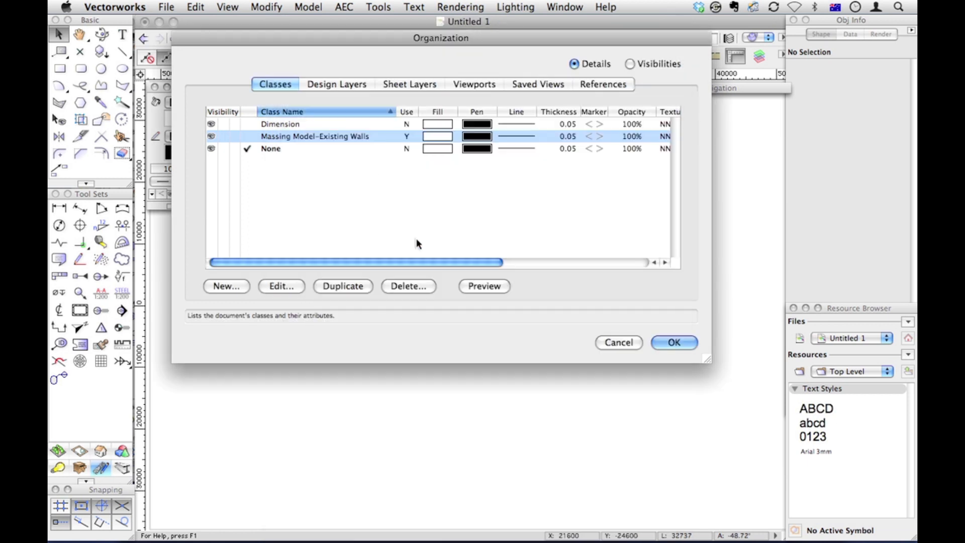
Step: Duplicate the Massing Model-Existing Walls class and rename the copy Massing Model-Existing Roof
right_click(349, 138)
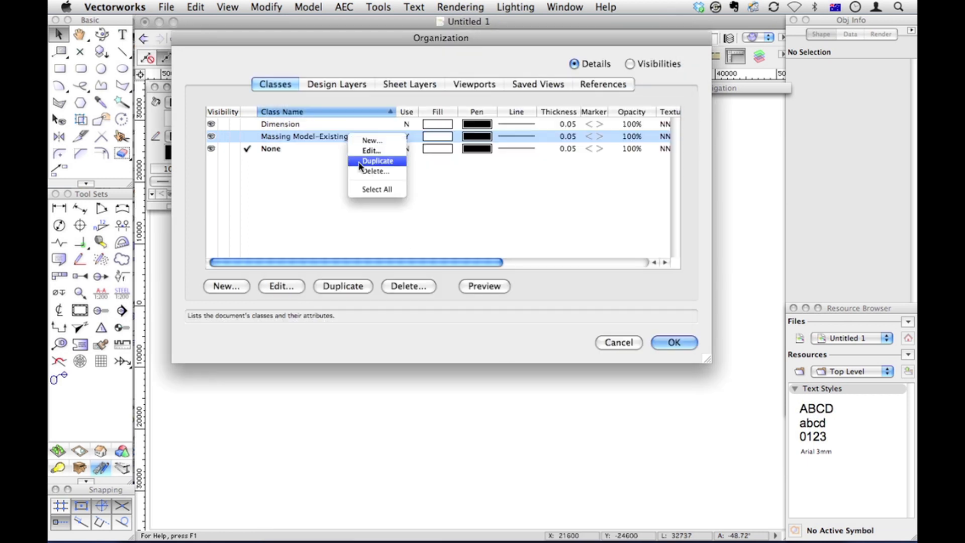
left_click(375, 161)
double_click(361, 149)
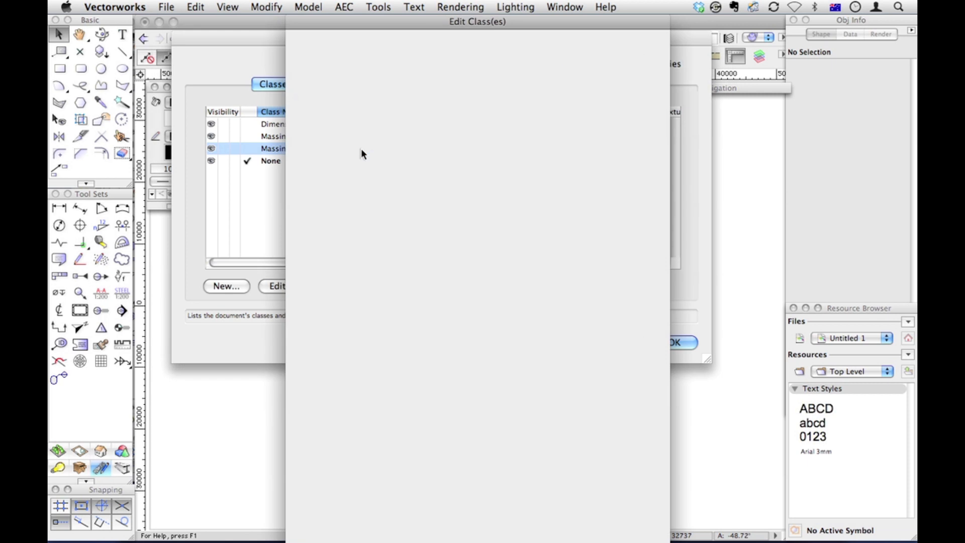
left_click(462, 42)
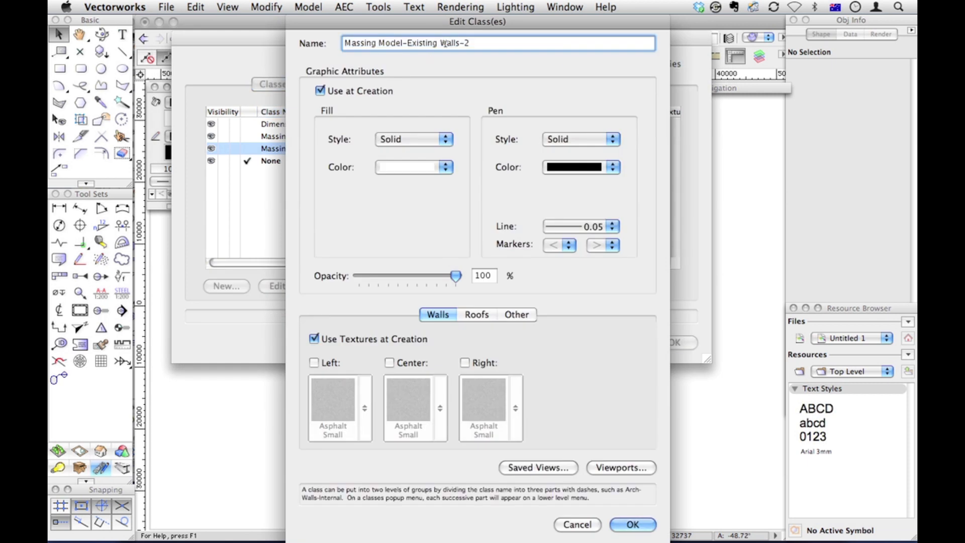
mouse_move(475, 46)
left_mouse_down()
mouse_move(467, 36)
mouse_move(490, 42)
left_mouse_up()
type("roof")
key("BackSpace")
key("BackSpace")
key("BackSpace")
type("Roof")
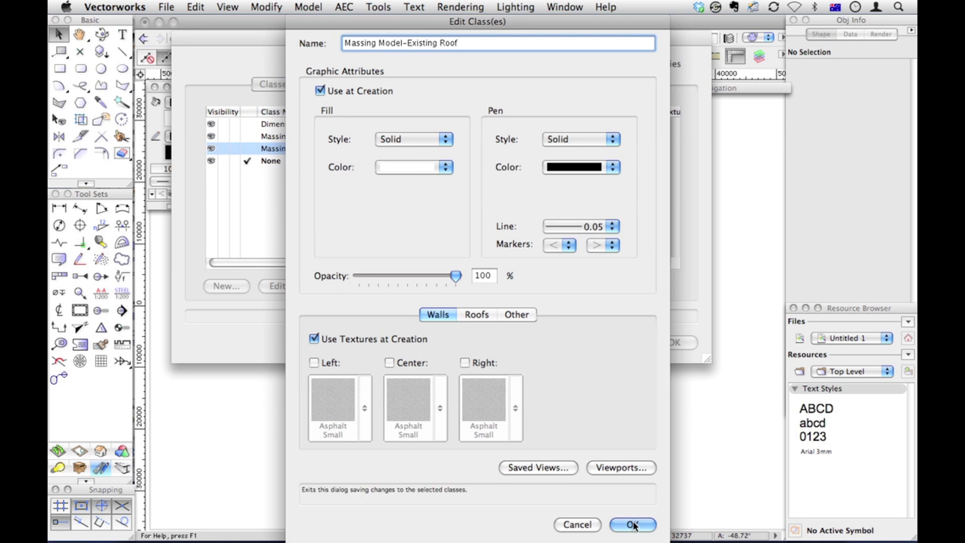
left_click(586, 227)
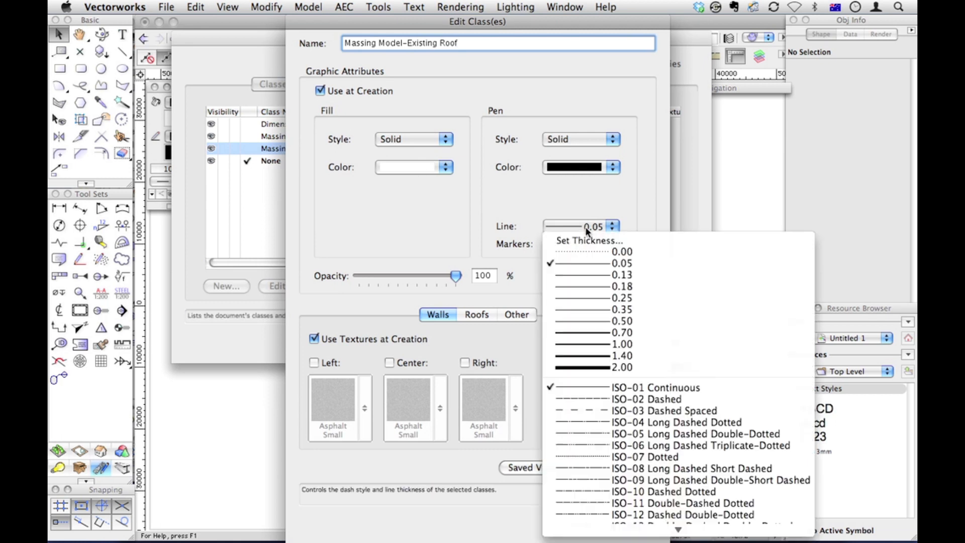
left_click(519, 200)
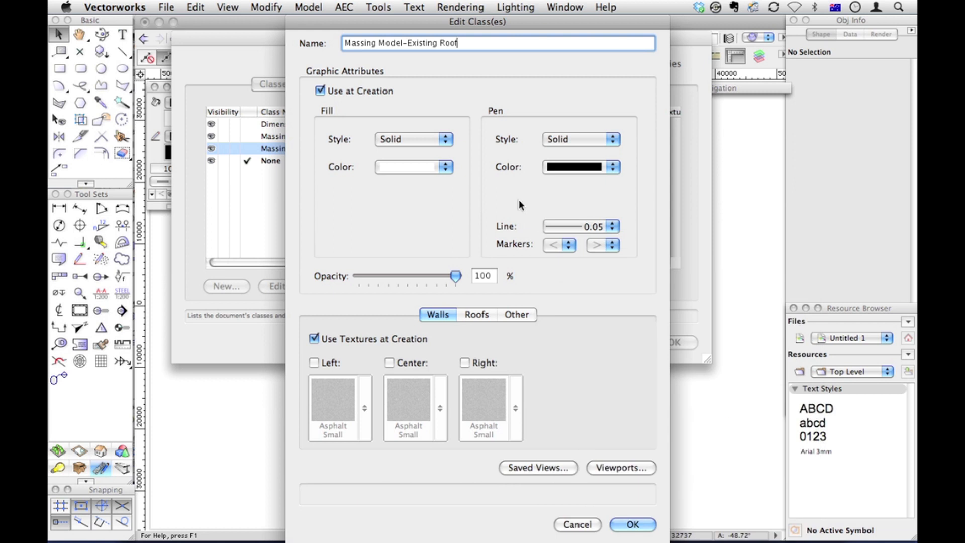
left_click(628, 514)
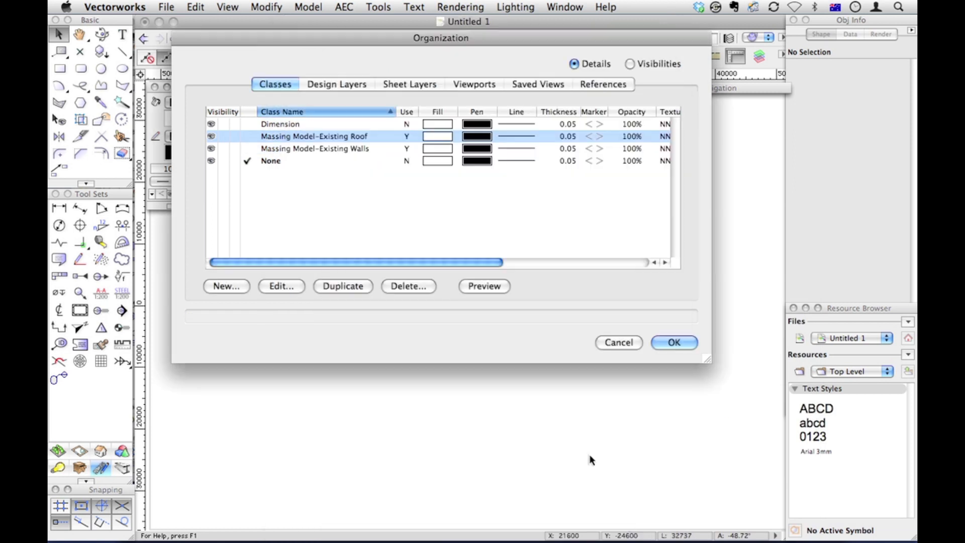
Step: Duplicate the Massing Model-Existing Roof and Massing Model-Existing Walls classes together
left_click(282, 147, "shift")
right_click(283, 138)
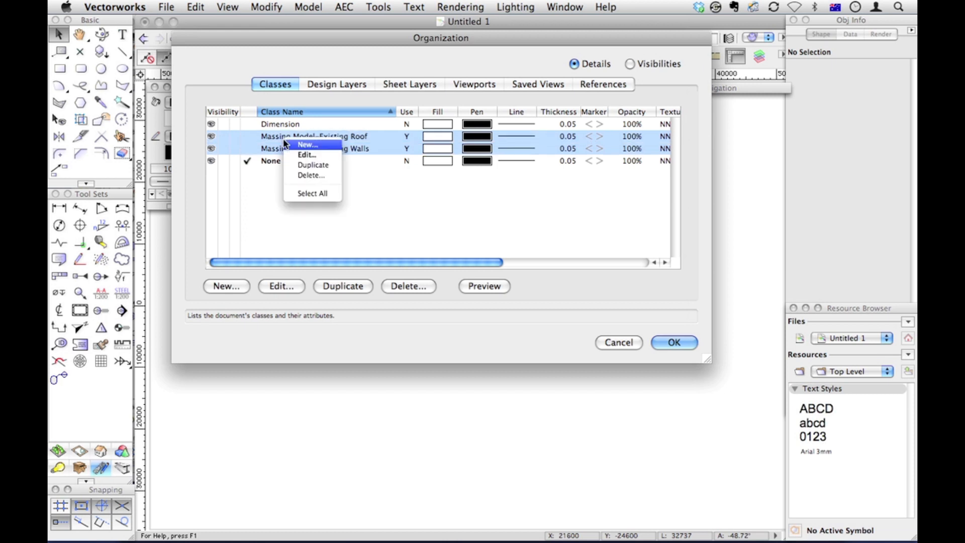
left_click(310, 168)
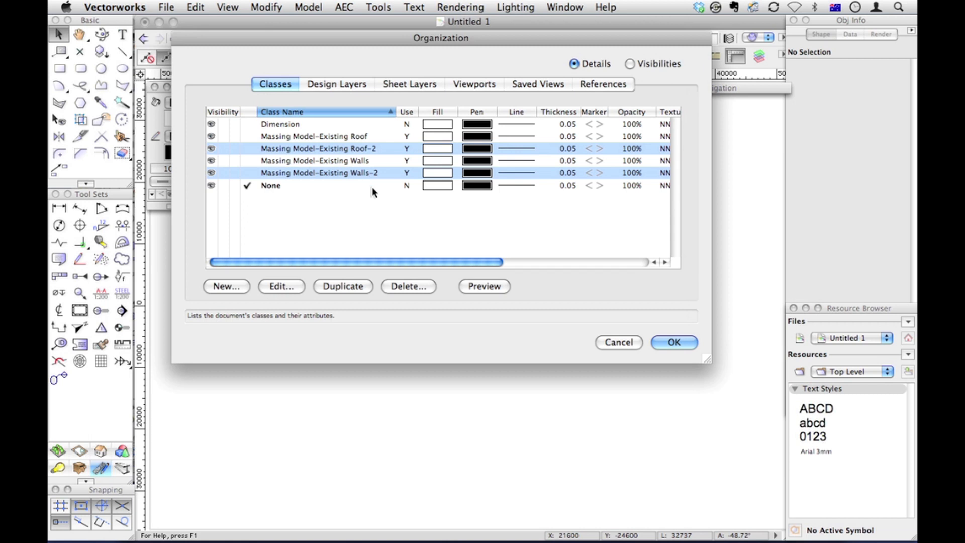
Step: Rename the duplicated Existing Roof class as Massing Model-Proposed Roof
double_click(347, 148)
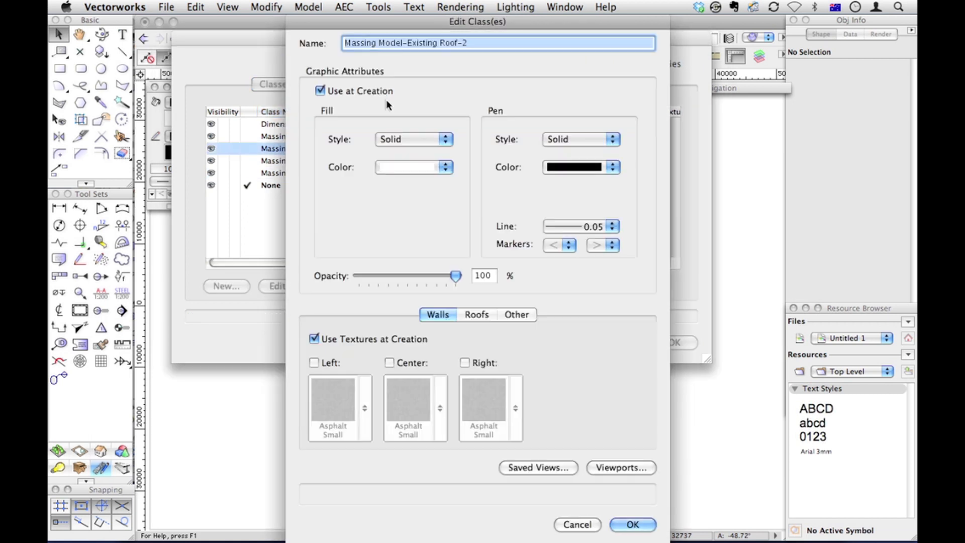
left_click(461, 40)
key("BackSpace")
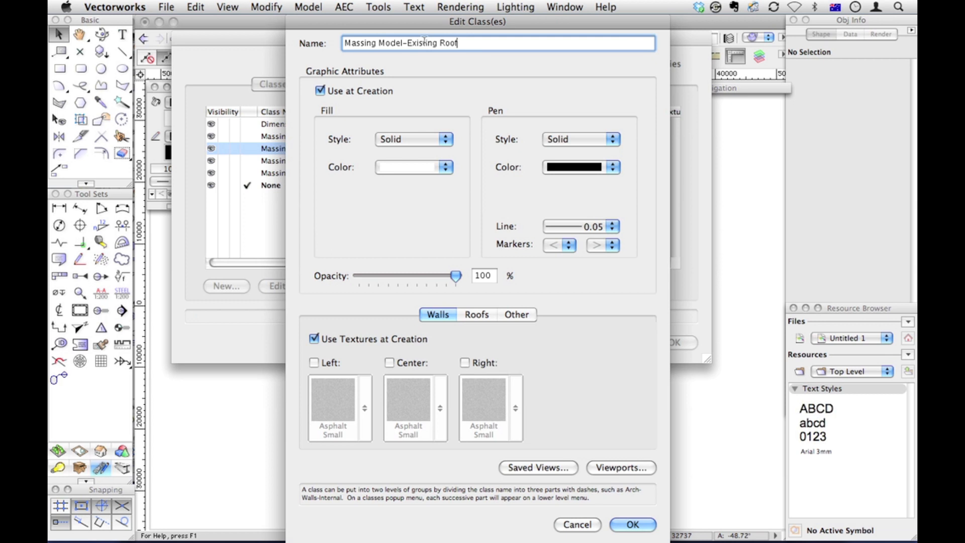
left_click_drag(407, 43, 440, 43)
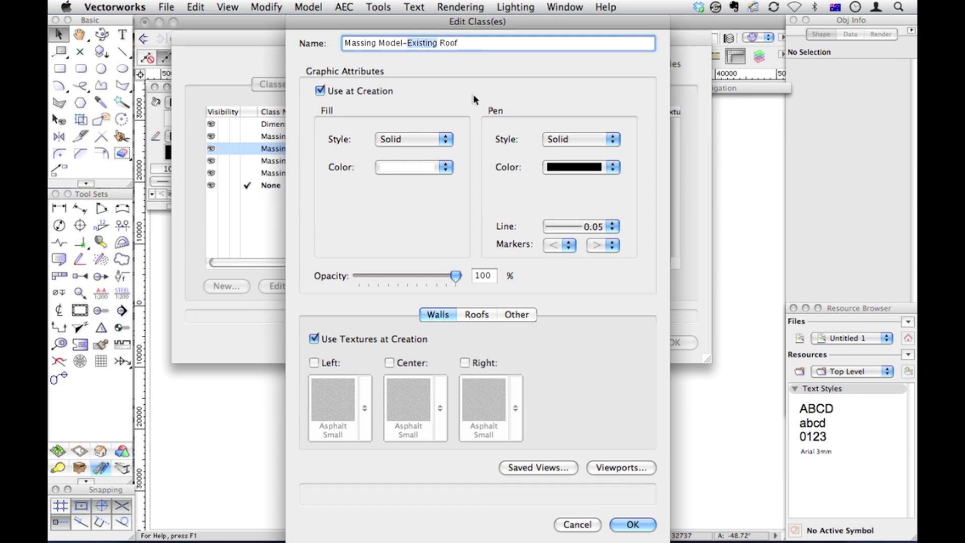
type("Proppos")
key("BackSpace")
key("BackSpace")
key("BackSpace")
type("osed")
Step: Give the Massing Model-Proposed Roof class a light grey fill and a line thickness of 0.70
left_click(446, 170)
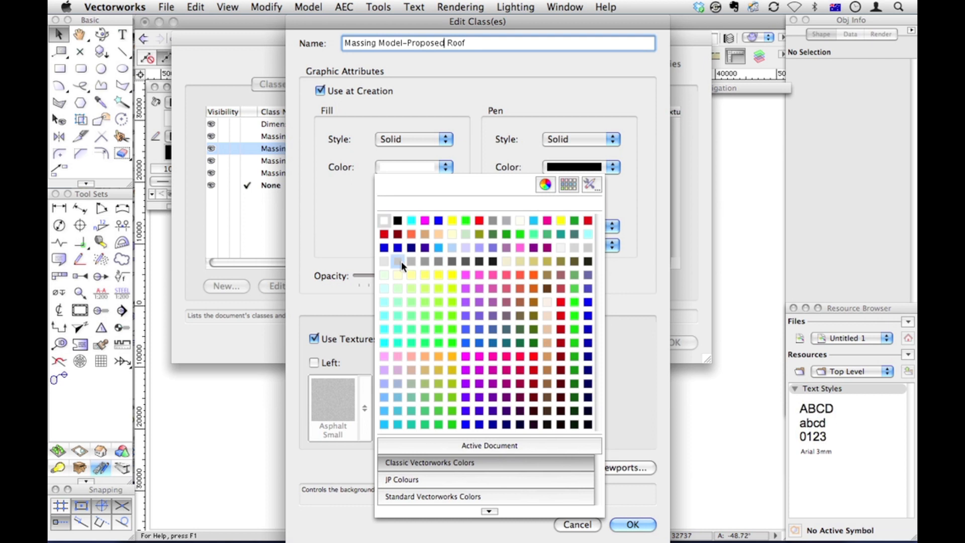
left_click(437, 258)
left_click(573, 226)
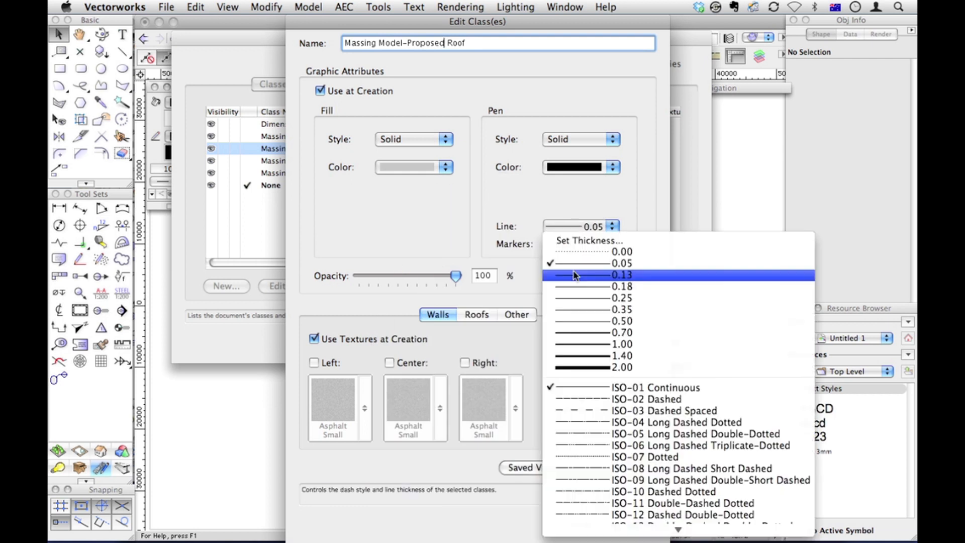
left_click(578, 332)
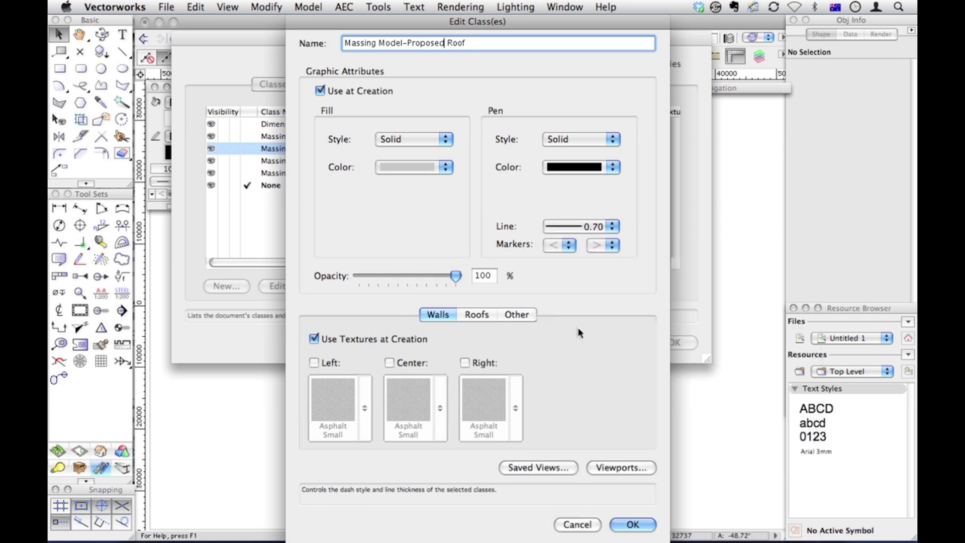
left_click(635, 525)
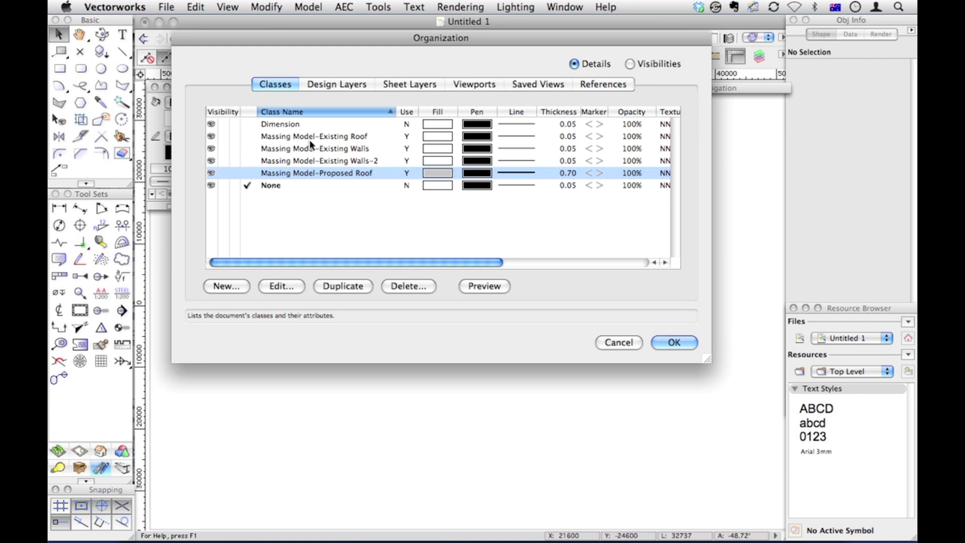
Step: Set the fill colour of the duplicated Existing Walls class to mustard yellow
right_click(317, 160)
left_click(338, 175)
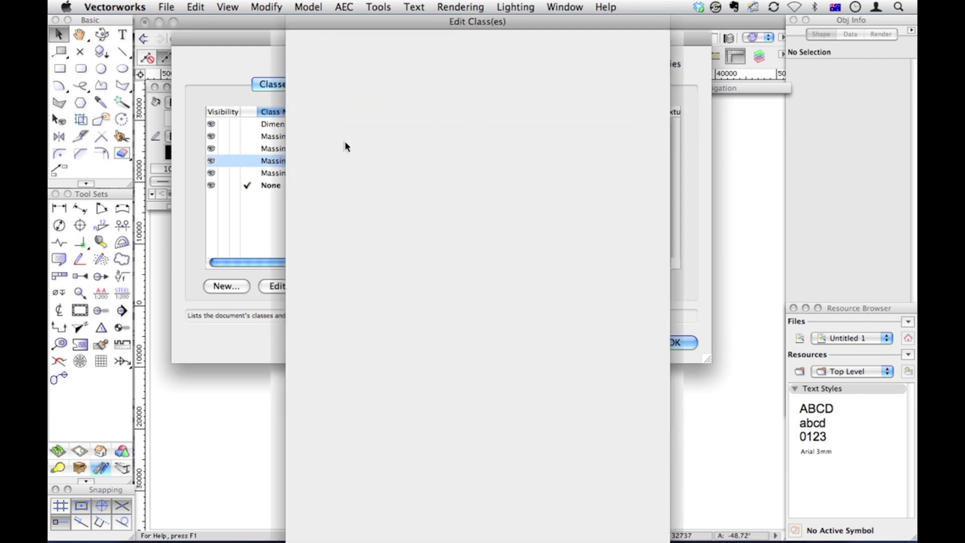
left_click(397, 167)
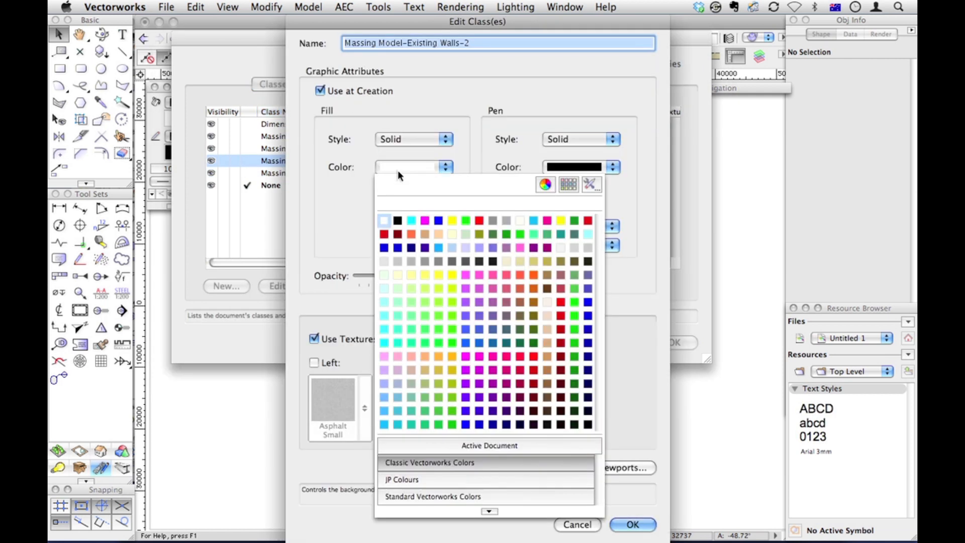
left_click(553, 261)
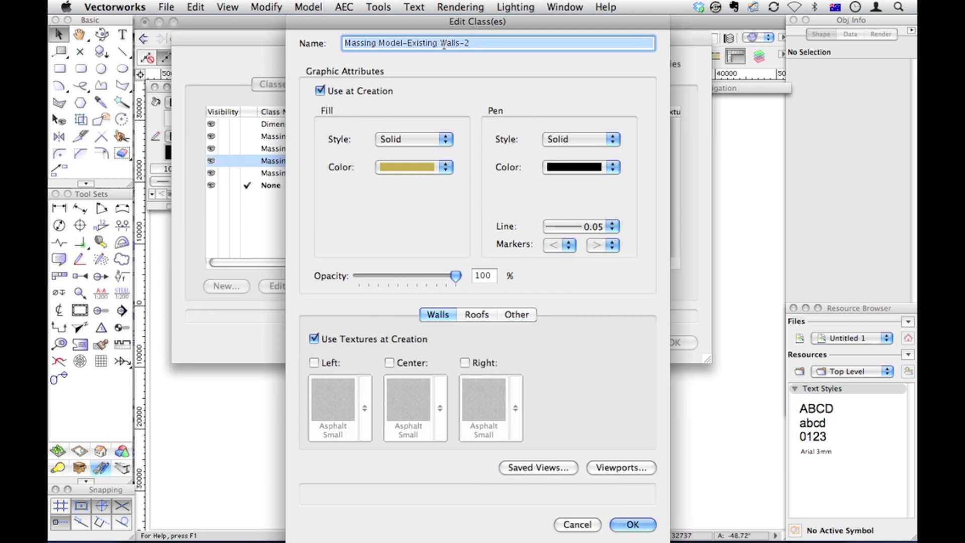
Step: Rename the duplicated Existing Walls class as Massing Model-Proposed Walls and accept its settings
left_click(422, 43)
left_click_drag(408, 42, 439, 39)
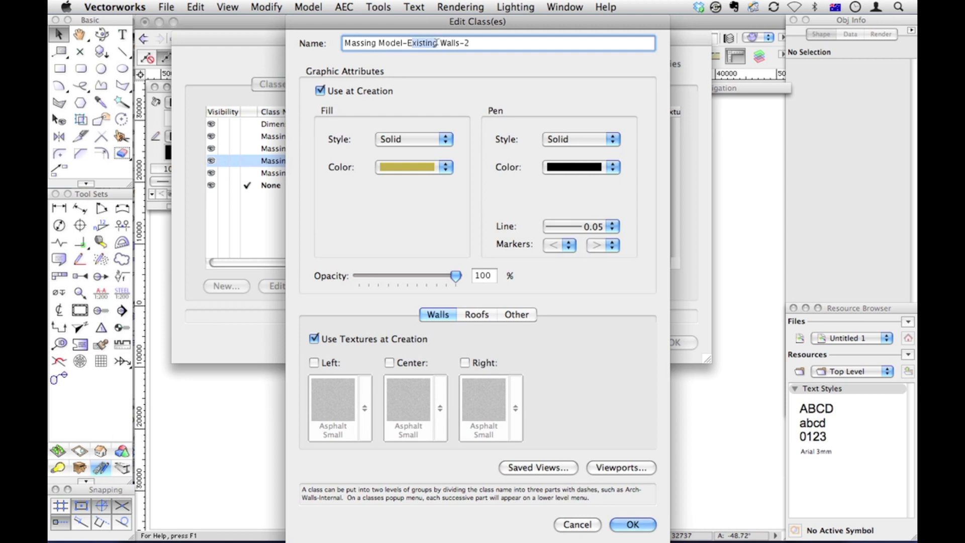
key("BackSpace")
key("BackSpace")
key("BackSpace")
type("-Proposed")
key("BackSpace")
key("BackSpace")
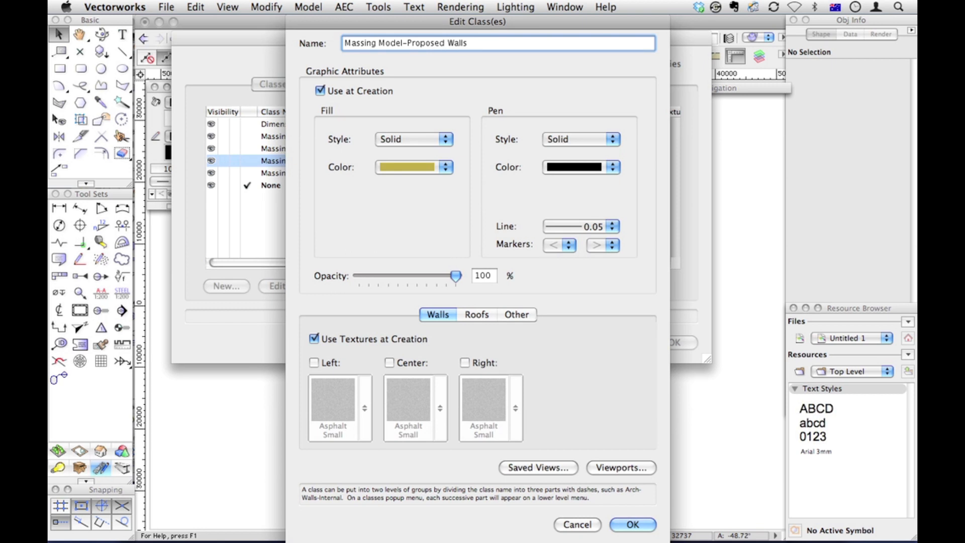
key("Return")
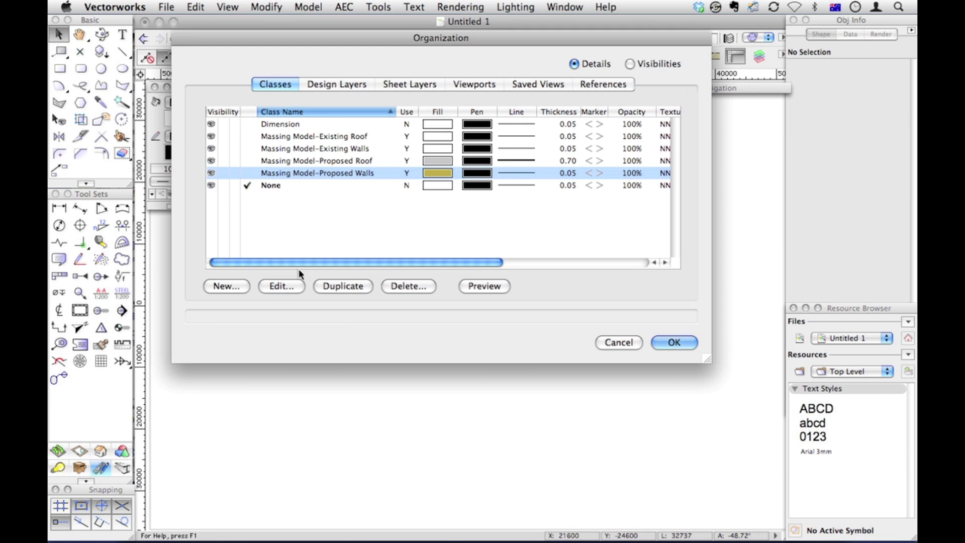
Step: Create a new class named Site-Existing Site with the option to edit its properties after creation
left_click(225, 286)
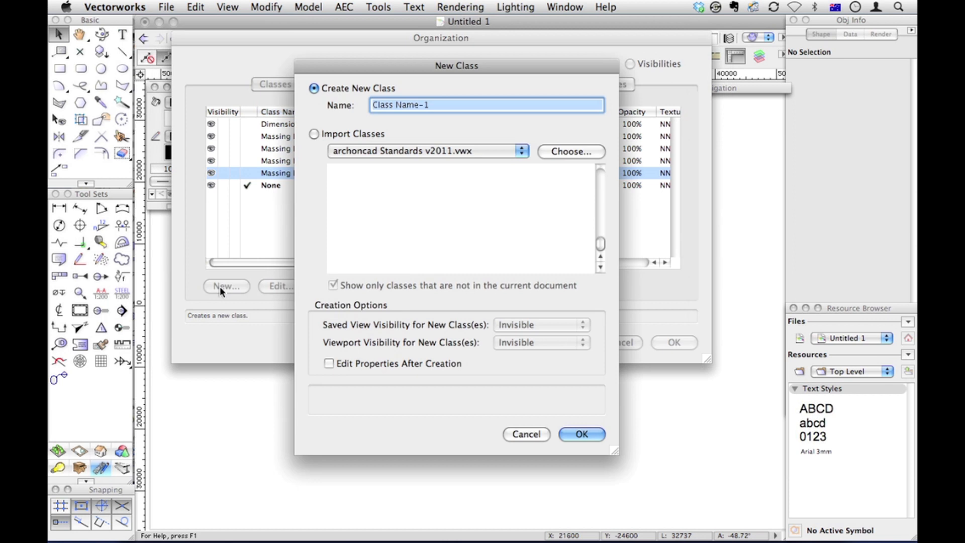
type("Site")
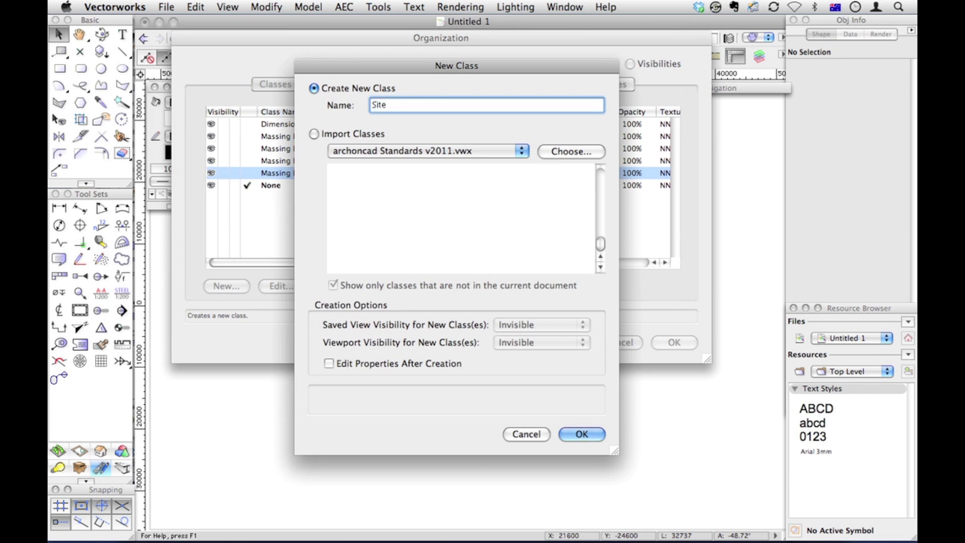
type("-Bxisoing")
key("BackSpace")
key("BackSpace")
key("BackSpace")
key("BackSpace")
type("ting Site")
left_click(370, 367)
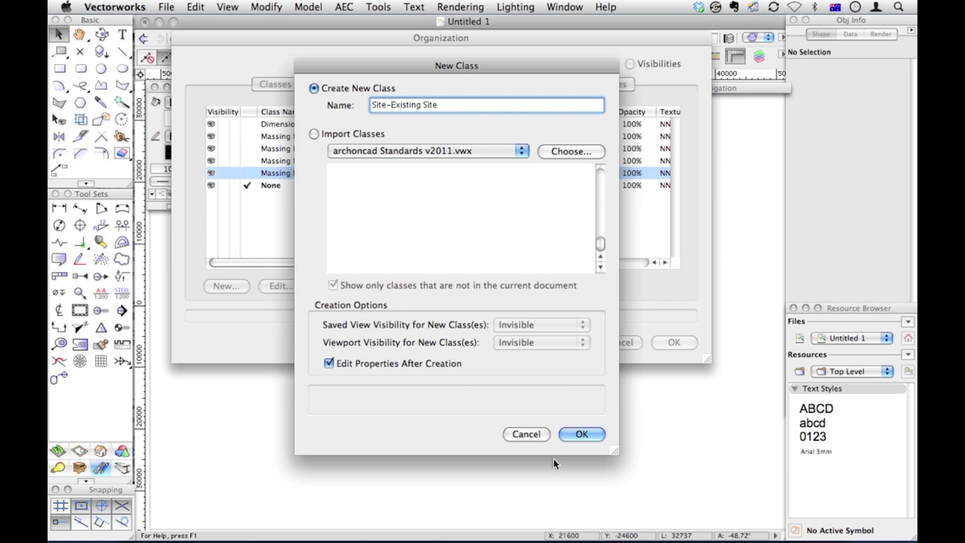
left_click(577, 436)
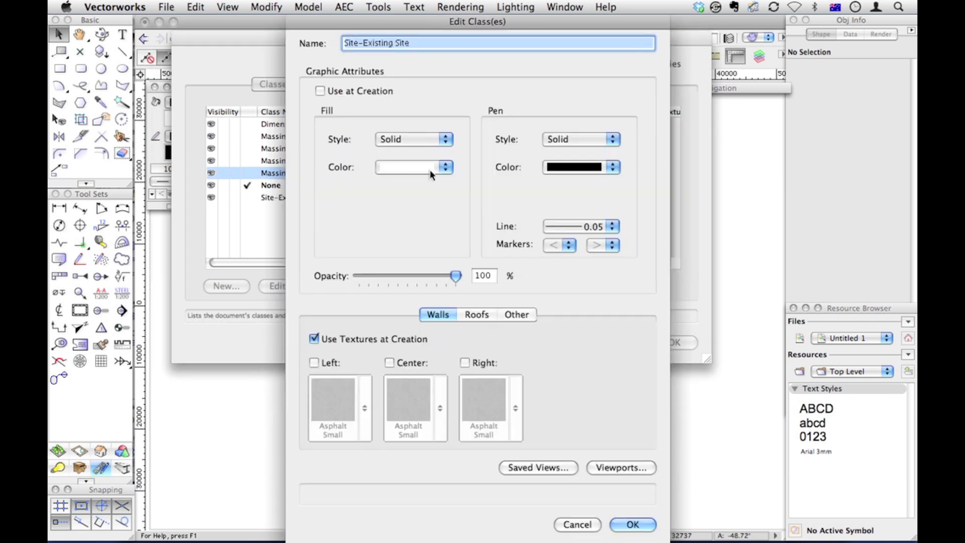
Step: Give the Site-Existing Site class attributes used at creation, no fill and the ISO-04 Long Dashed Dotted line style
left_click(320, 90)
left_click(400, 135)
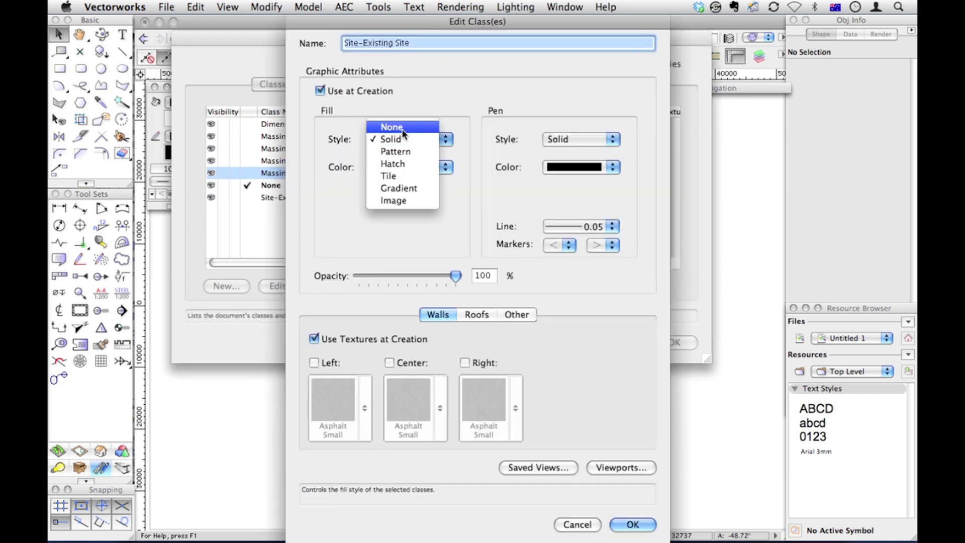
left_click(403, 130)
left_click(573, 227)
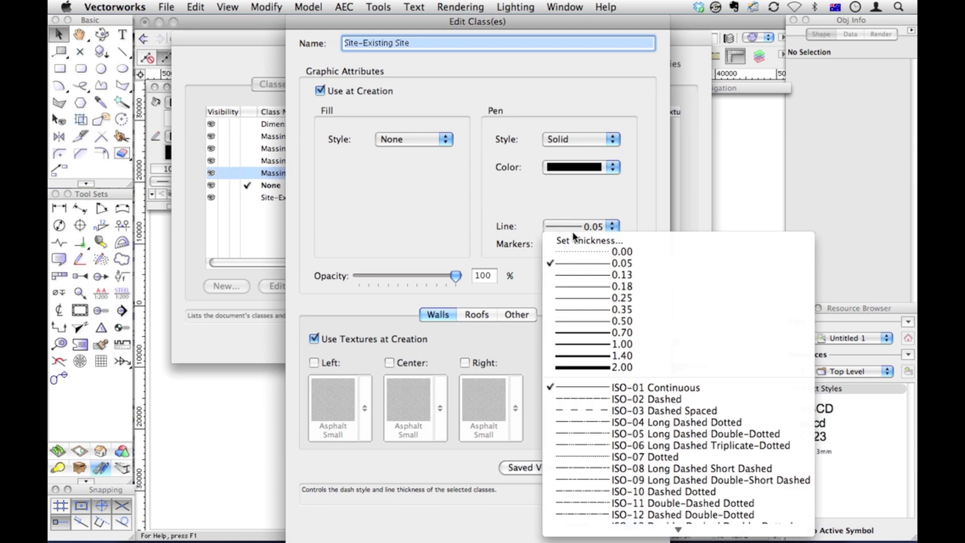
left_click(595, 418)
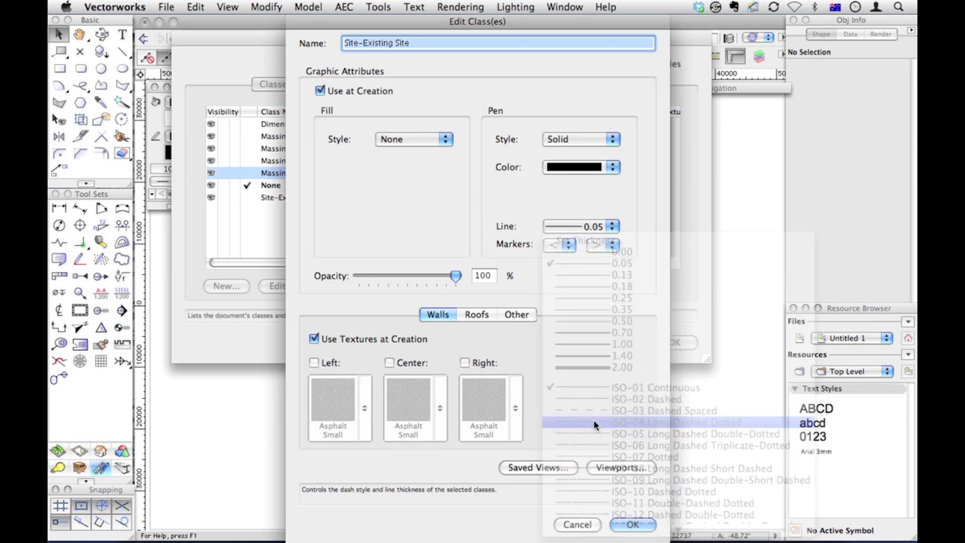
left_click(632, 525)
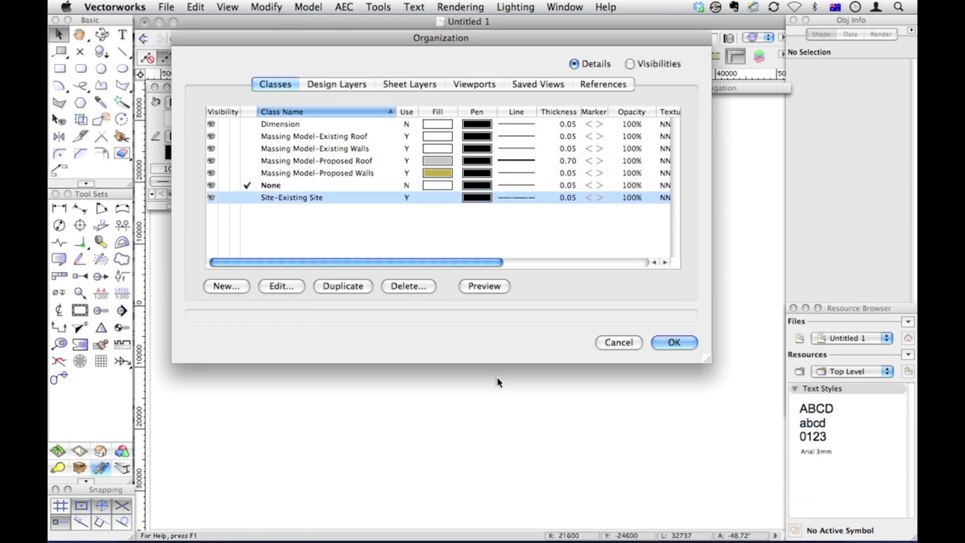
Step: Duplicate the Site-Existing Site class and rename the copy as Site-Proposed Site 1
right_click(296, 199)
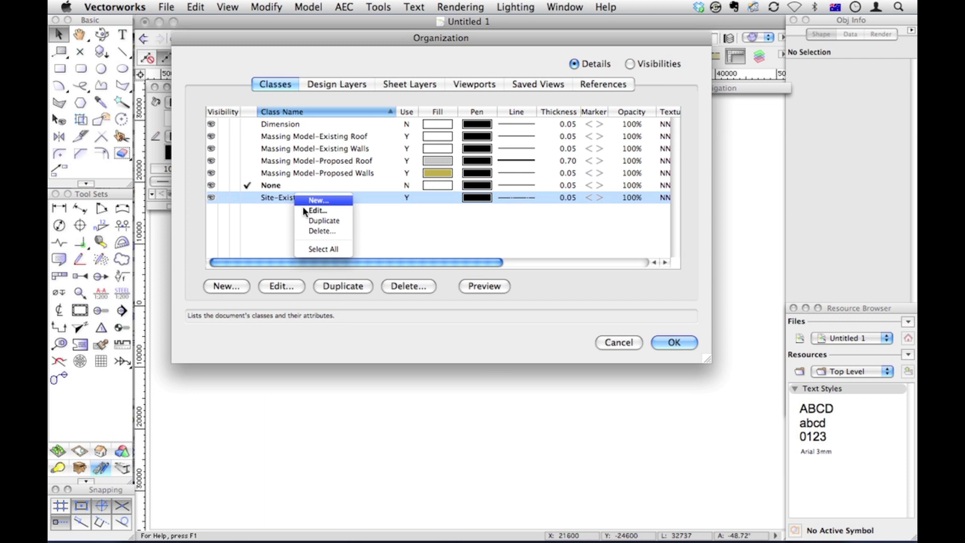
left_click(324, 218)
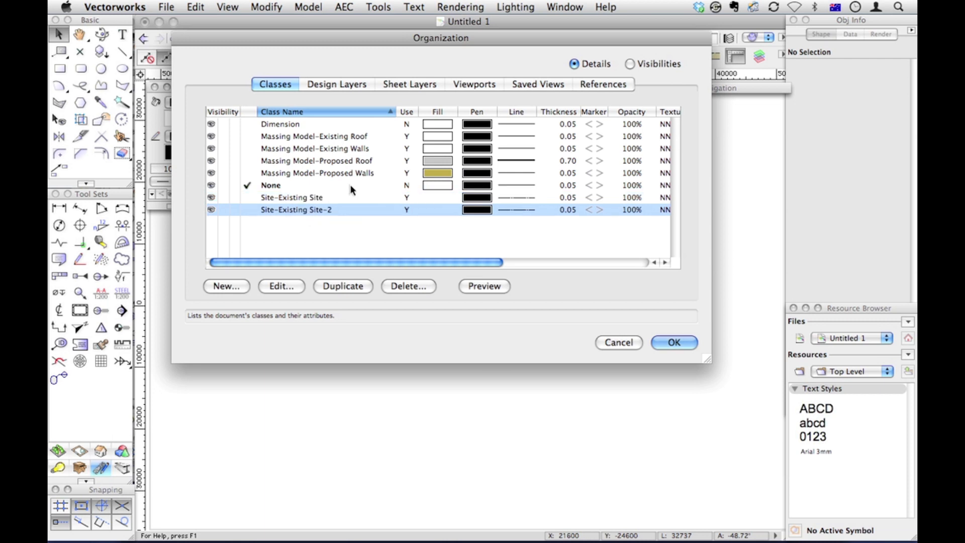
double_click(327, 207)
left_click(389, 43)
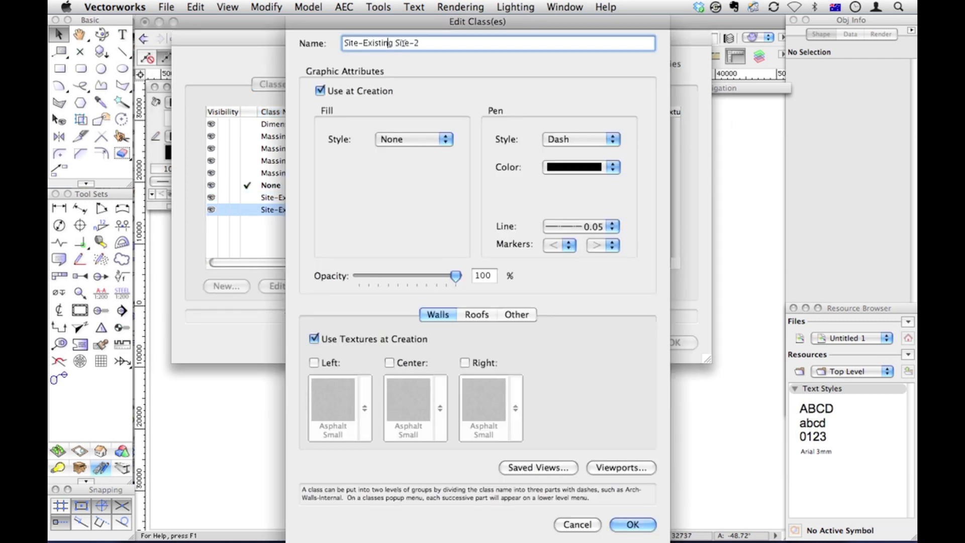
key("BackSpace")
key("BackSpace")
key("BackSpace")
key("BackSpace")
key("BackSpace")
key("BackSpace")
key("BackSpace")
key("BackSpace")
type("Prio")
key("BackSpace")
key("BackSpace")
type("p")
type("oposed")
key("Down")
key("BackSpace")
key("BackSpace")
type("1")
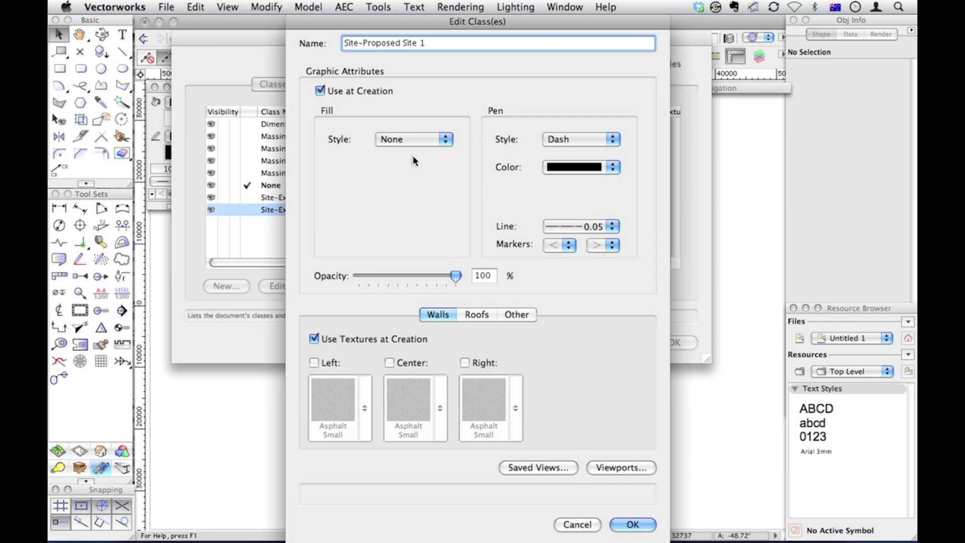
Step: Set the Site-Proposed Site 1 class to a blue pen colour and a line thickness of 0.50
left_click(407, 141)
left_click(408, 141)
left_click(571, 169)
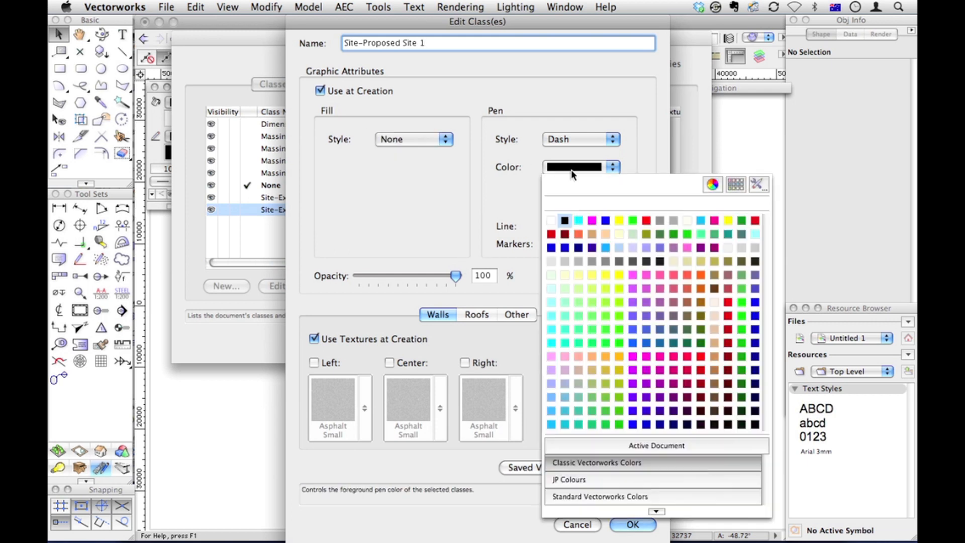
left_click(606, 220)
left_click(604, 229)
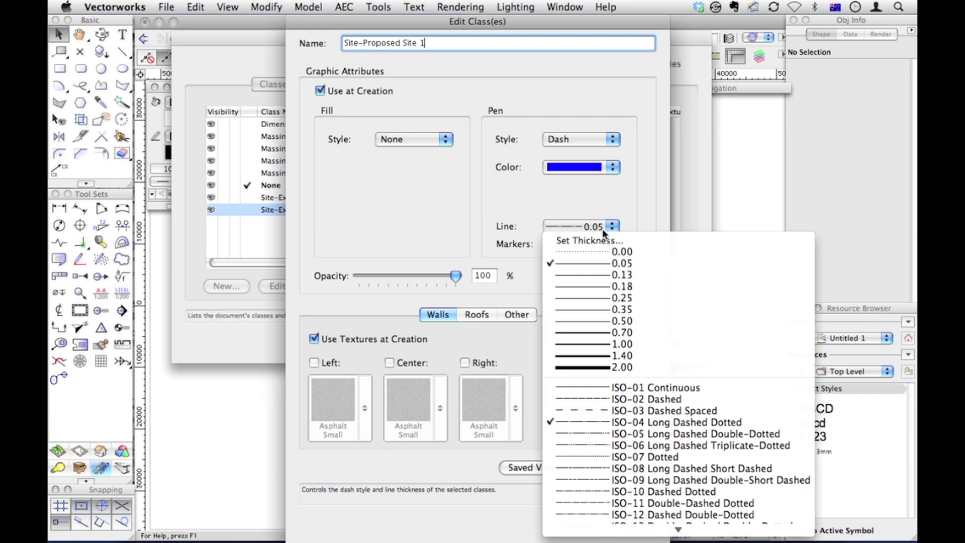
left_click(607, 321)
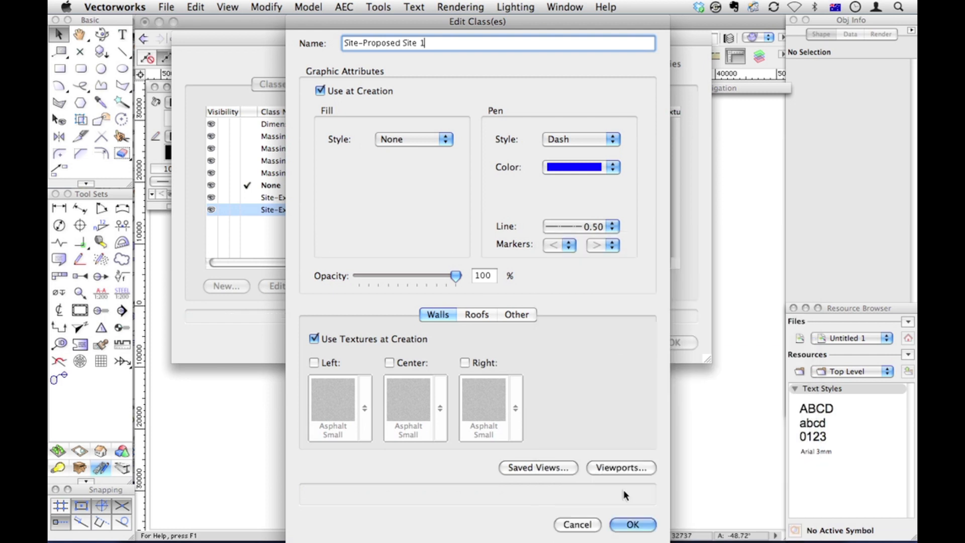
left_click(632, 524)
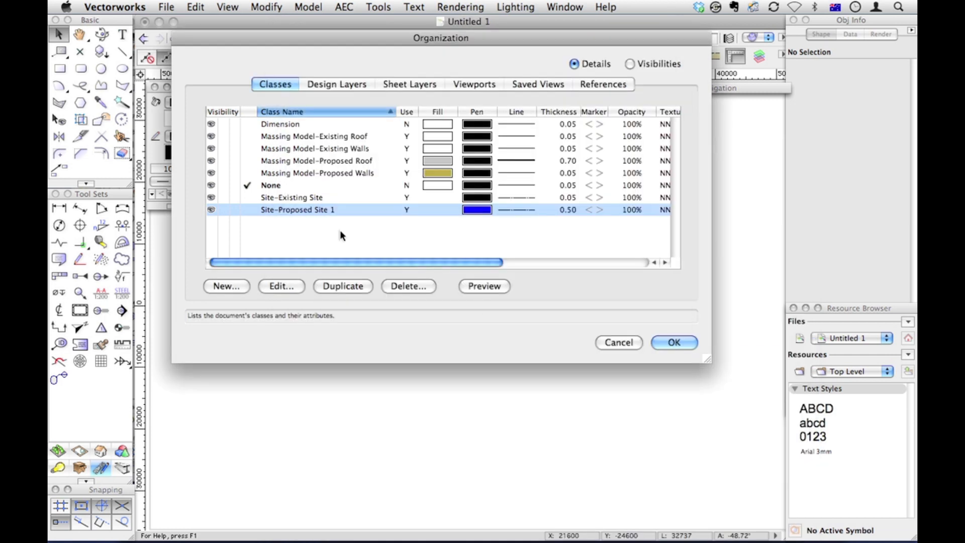
Step: Duplicate the Site-Proposed Site 1 class as Site-Proposed Site 2 with a red pen colour and a line thickness of 0.70
right_click(307, 210)
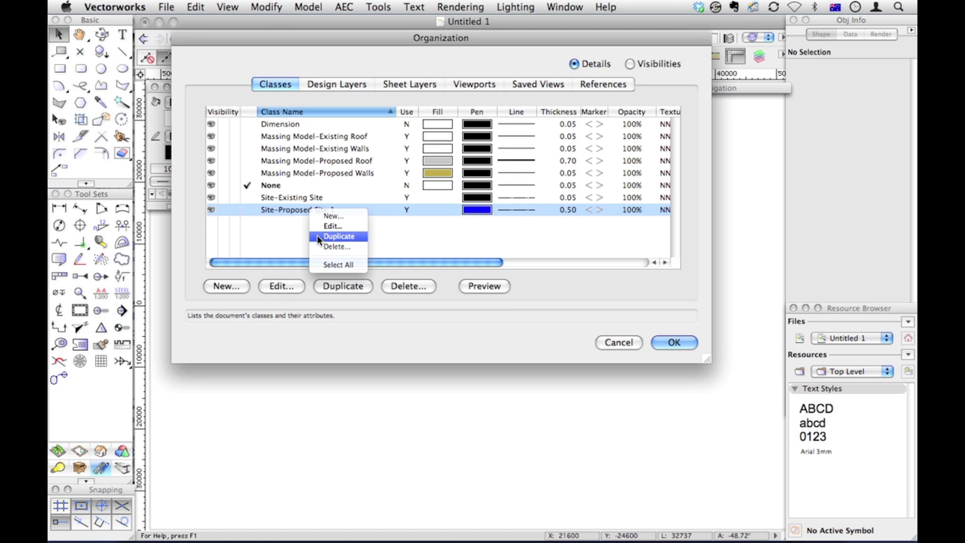
left_click(316, 235)
double_click(344, 223)
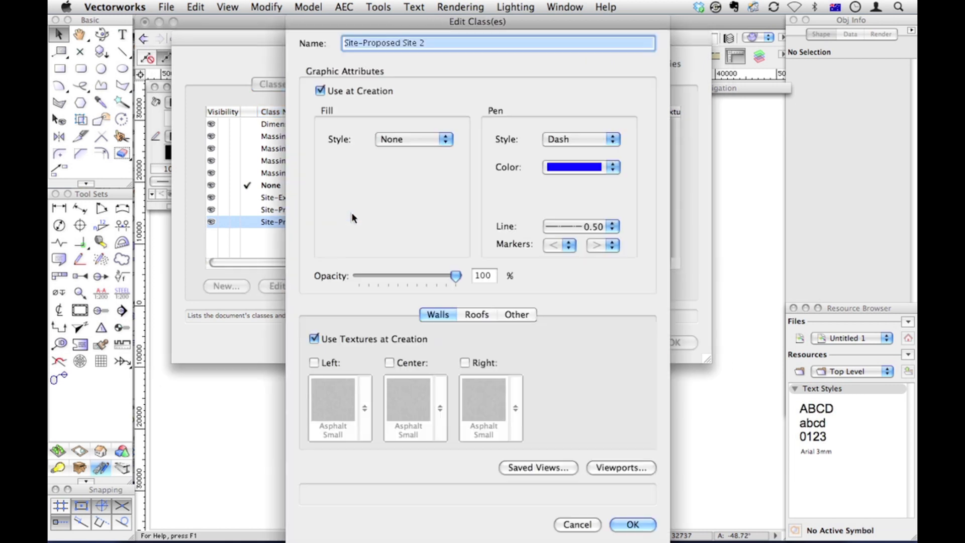
left_click(572, 168)
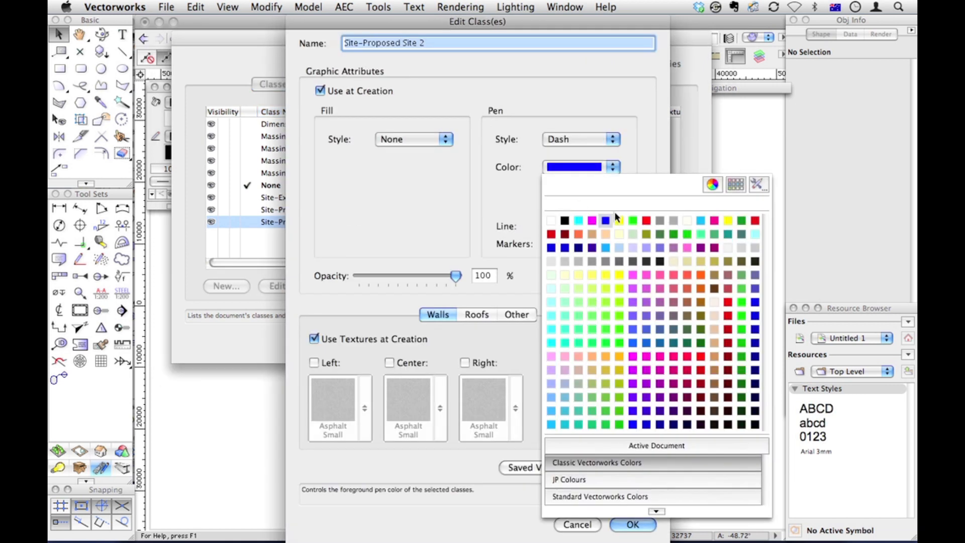
left_click(646, 221)
left_click(614, 227)
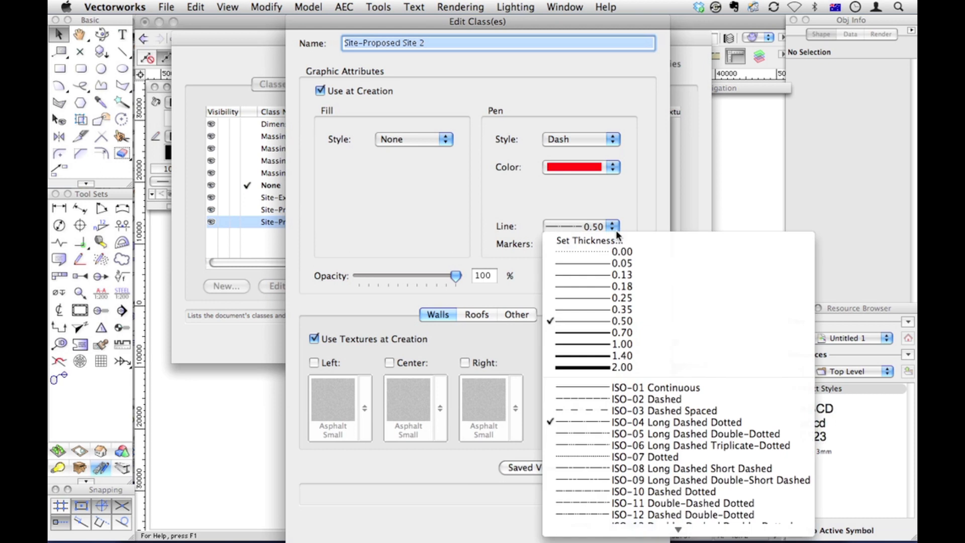
left_click(618, 333)
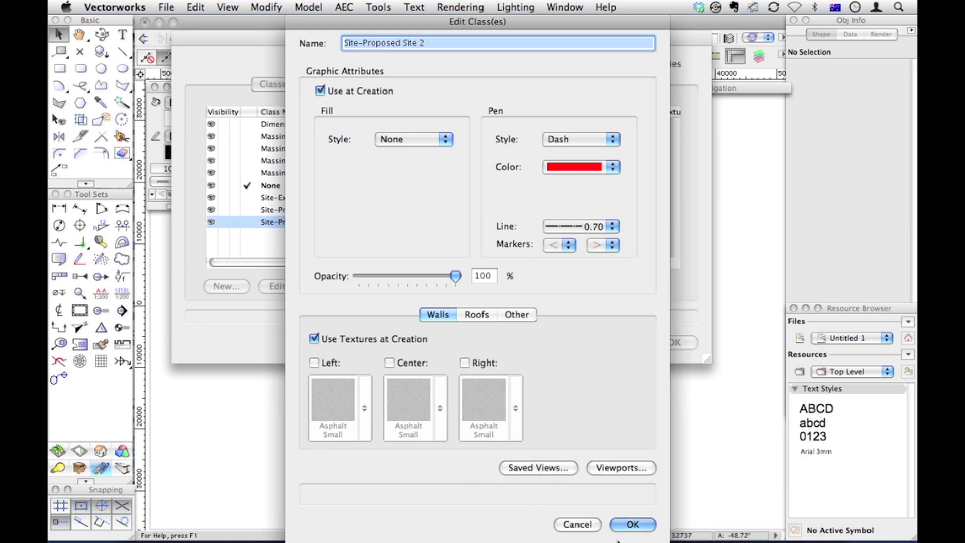
left_click(628, 523)
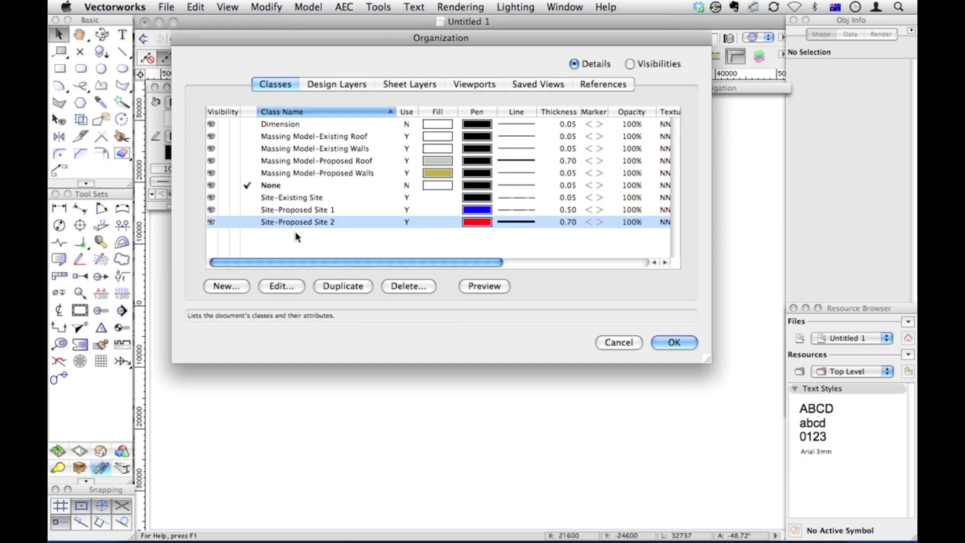
Step: Review the graphic attributes of the Site-Proposed Site 2 class and the options for creating or importing classes
right_click(480, 220)
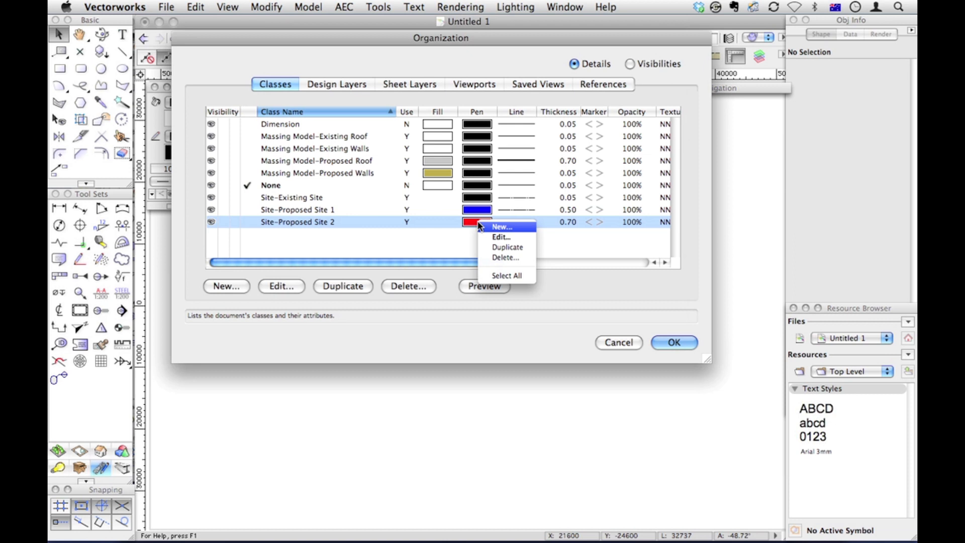
left_click(501, 236)
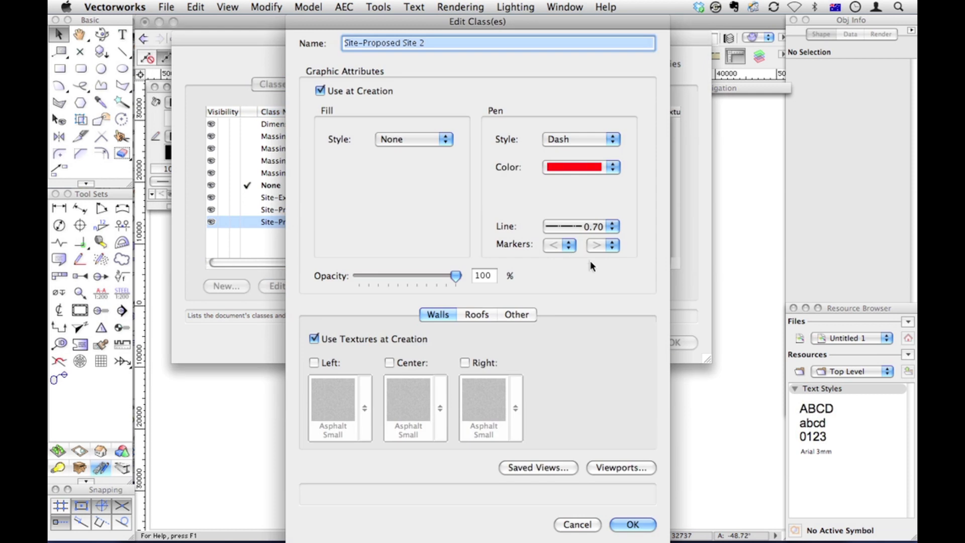
left_click(633, 524)
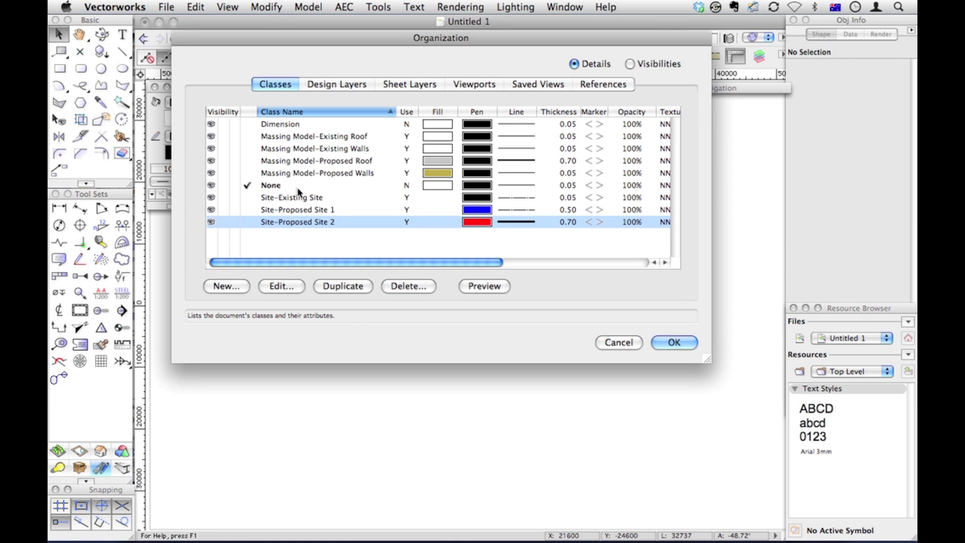
left_click(224, 285)
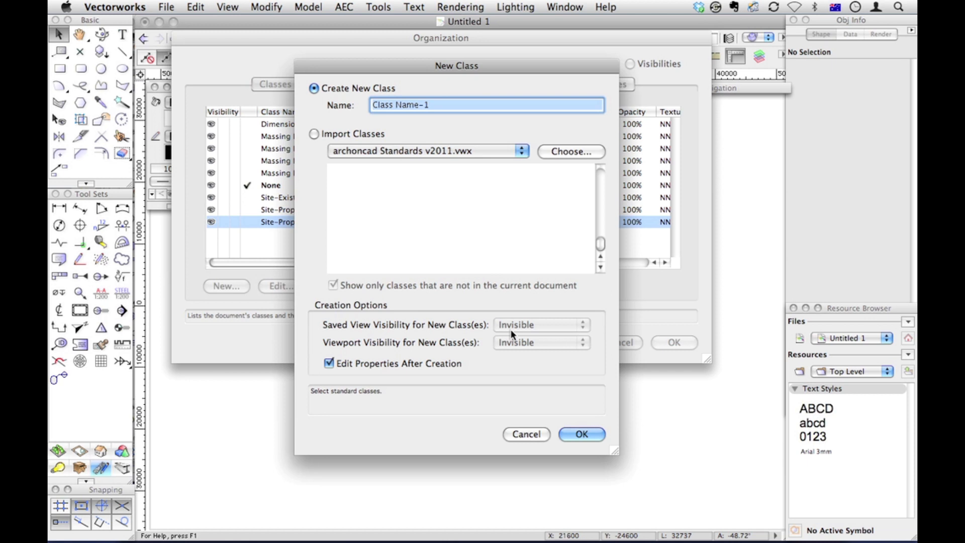
left_click(523, 434)
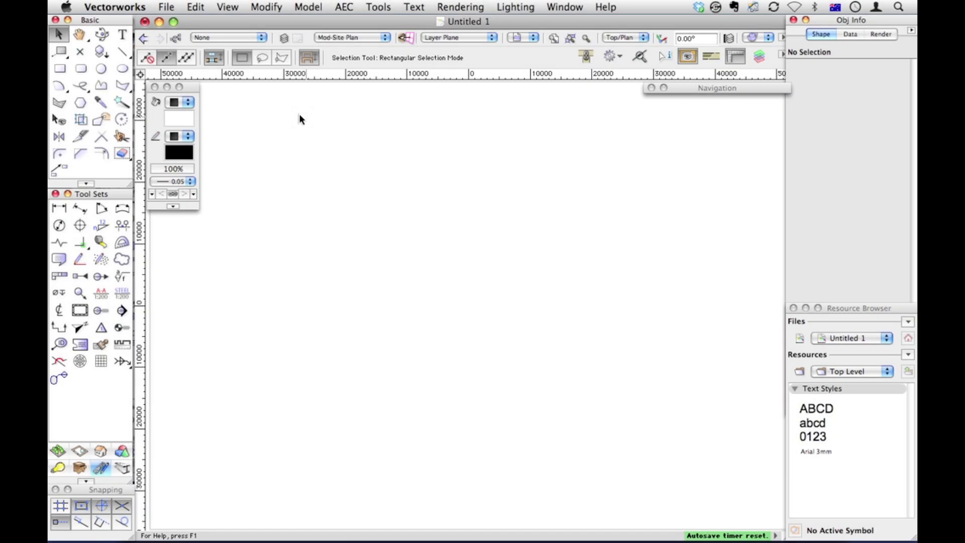
Step: Check the document's class list and the dimension standards available for the Constrained Linear Dimension tool, keeping Plans selected
left_click(204, 37)
left_click(206, 40)
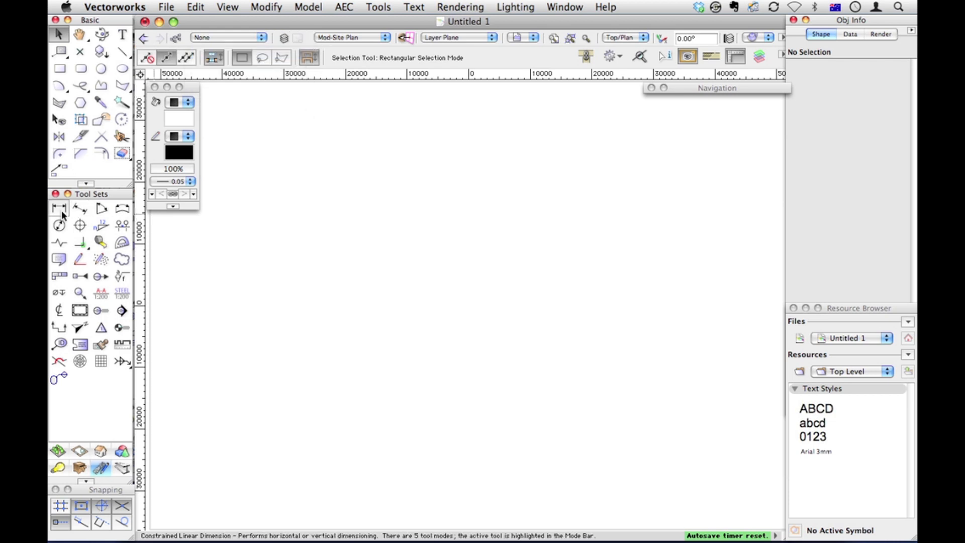
left_click(60, 210)
left_click(312, 58)
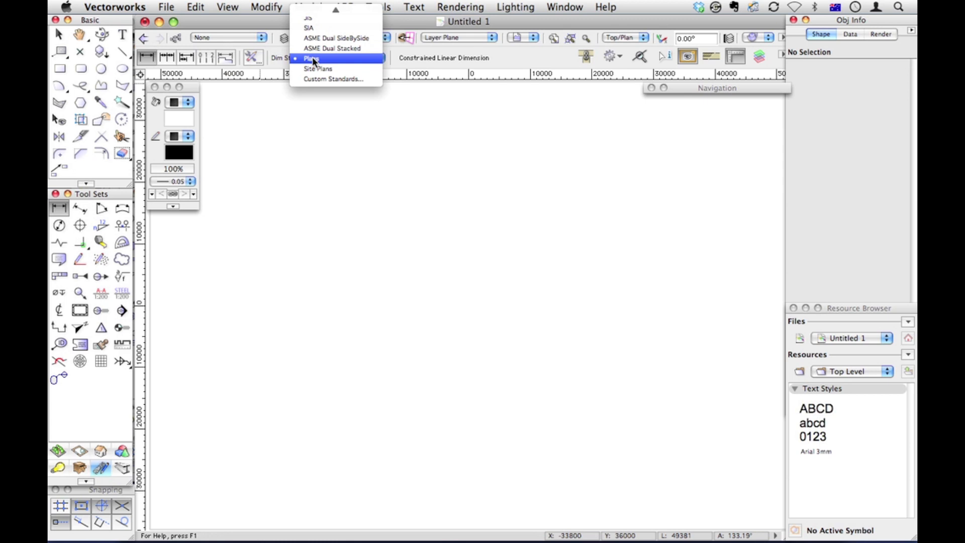
left_click(312, 58)
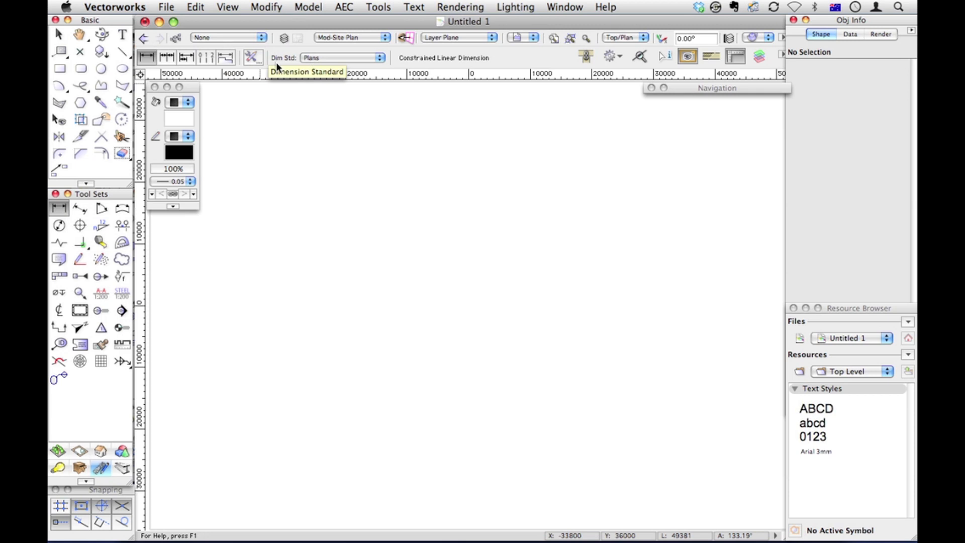
Step: Save the document as a drawing template named concept.sta in the Templates folder
left_click(168, 7)
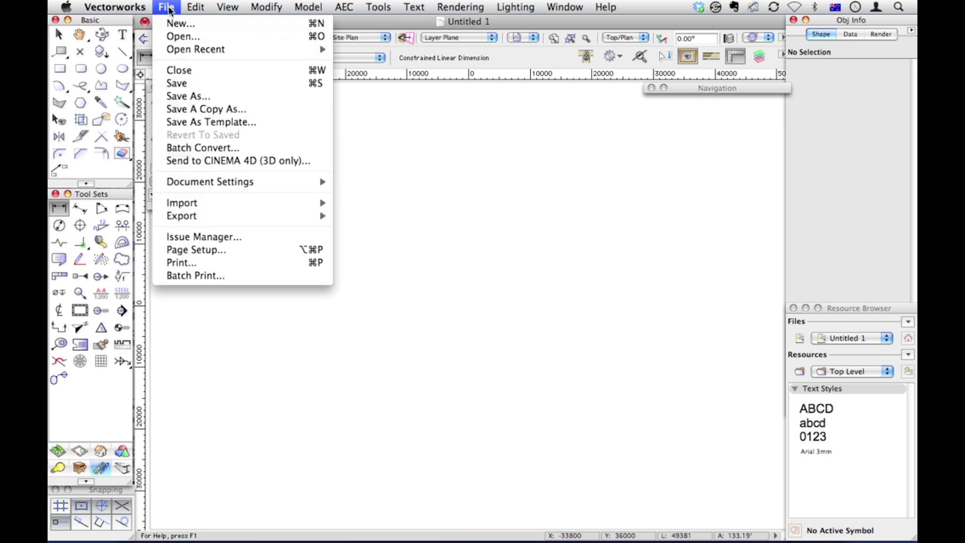
left_click(186, 122)
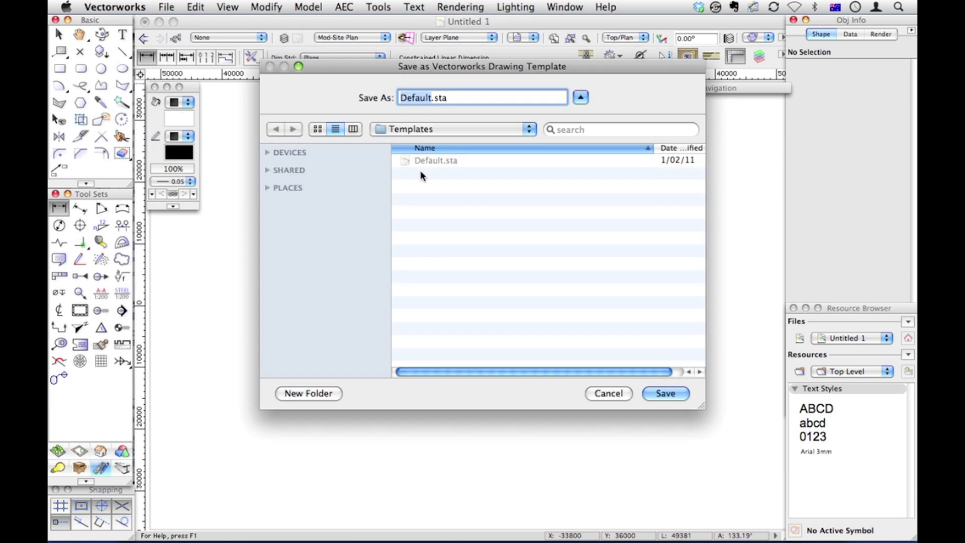
type("concept")
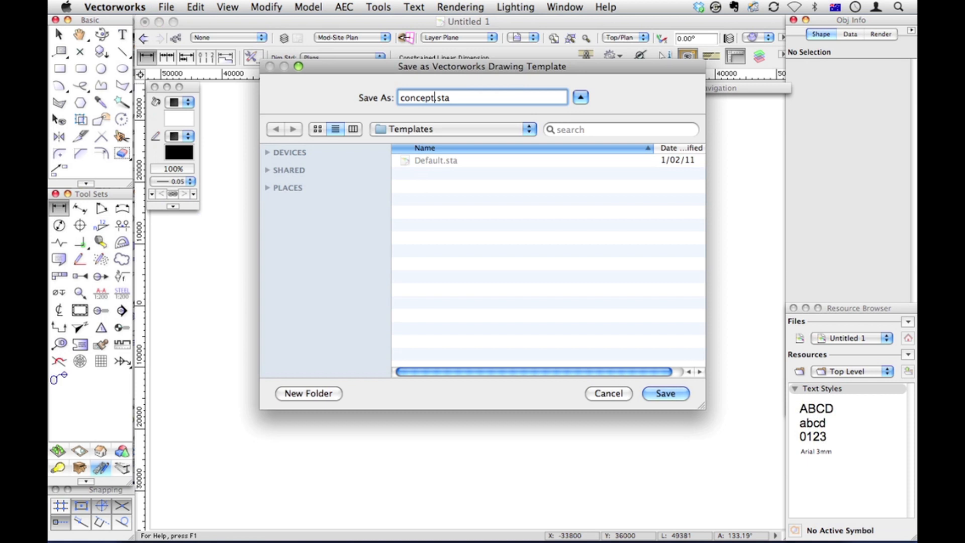
key("Return")
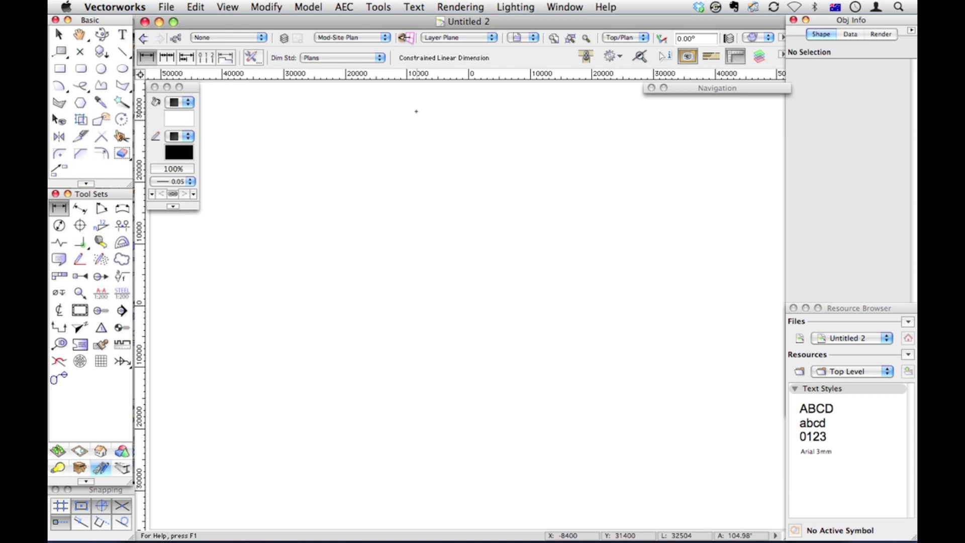
Step: Create a new document based on the concept.sta template
left_click(166, 7)
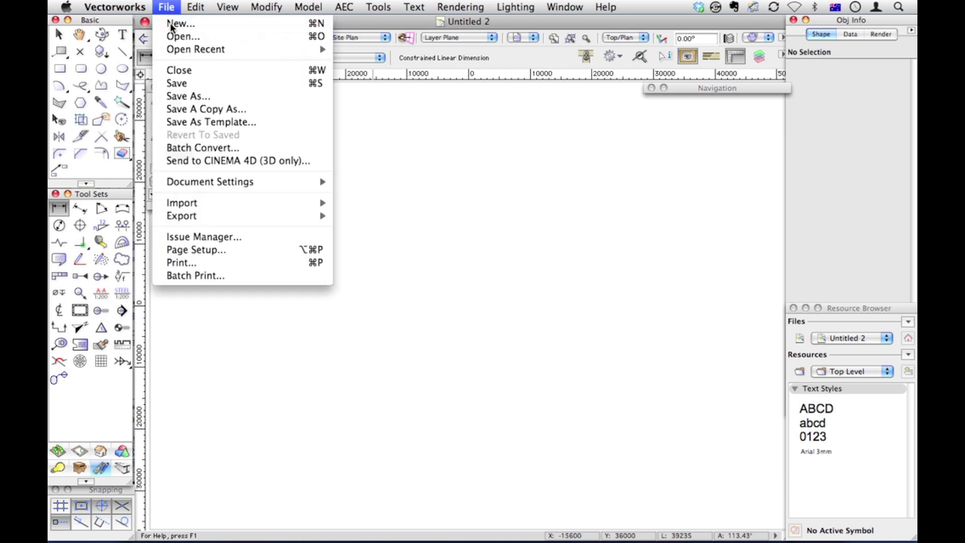
left_click(170, 23)
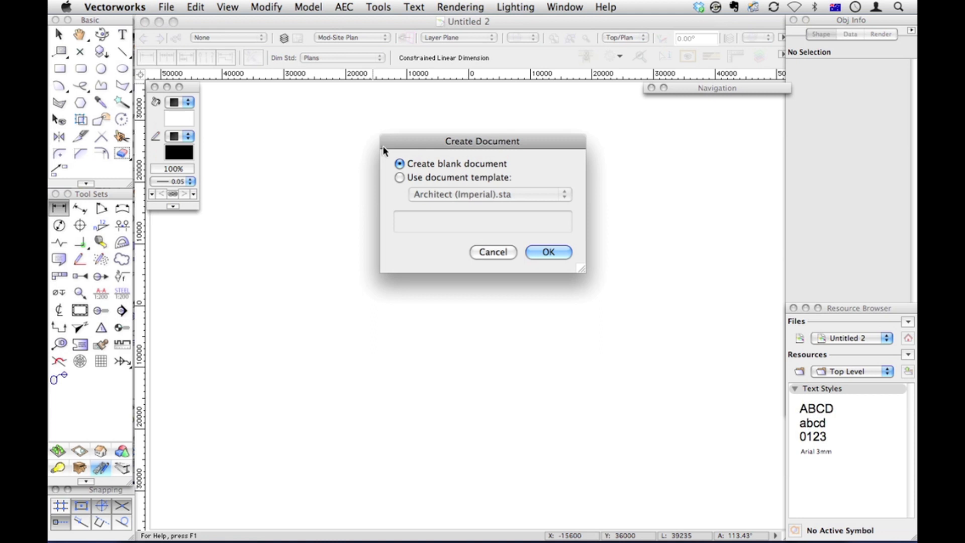
left_click(431, 179)
left_click(435, 193)
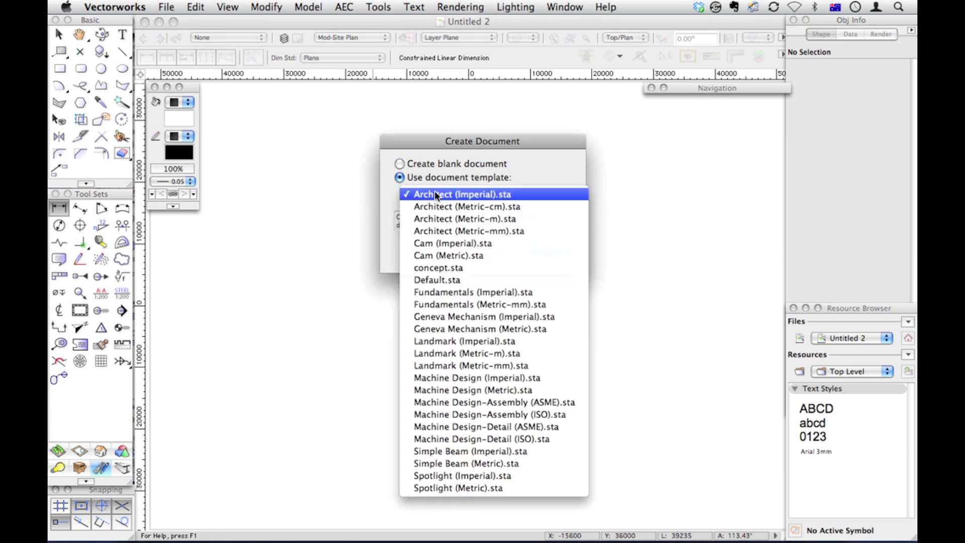
left_click(438, 268)
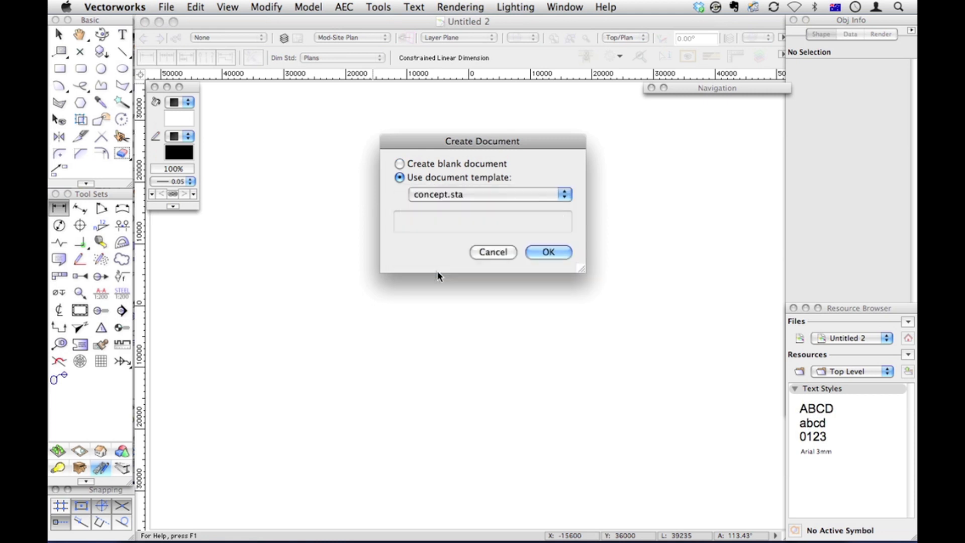
left_click(534, 255)
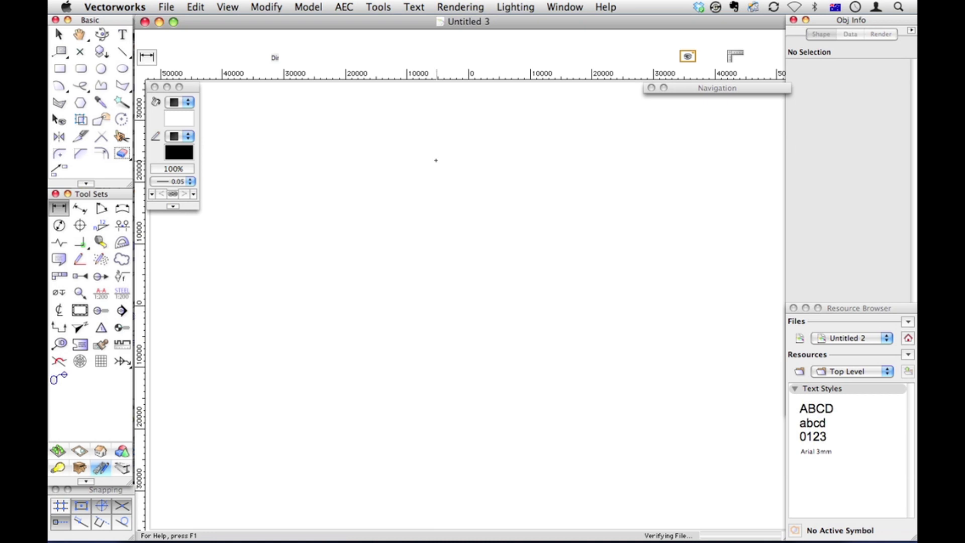